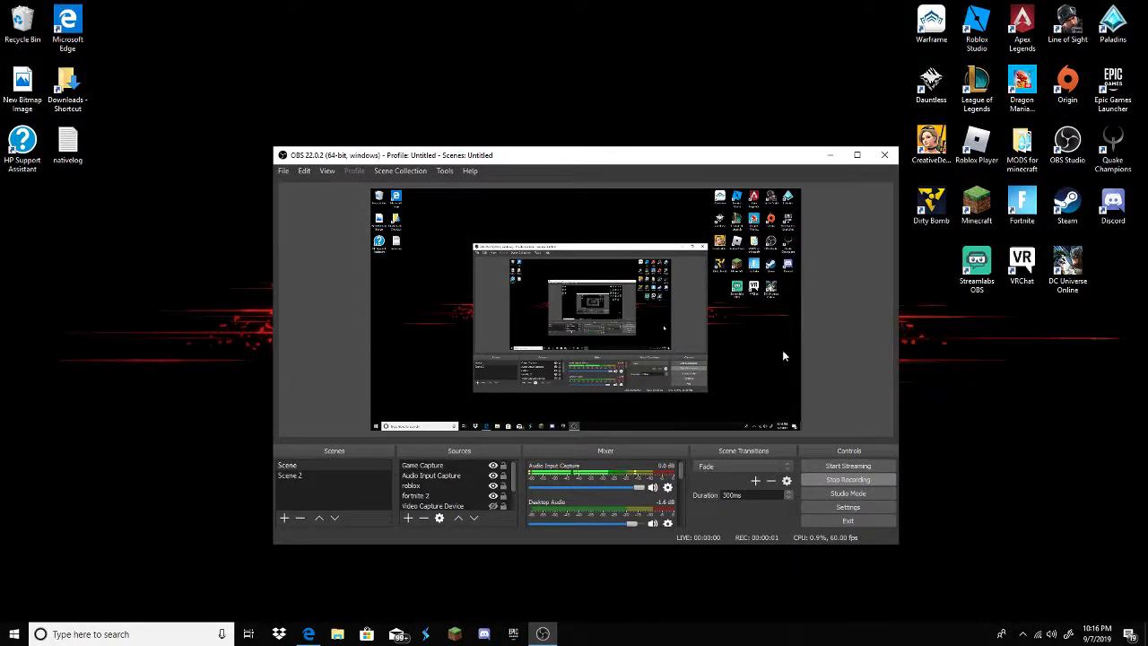
Switch to Microsoft Edge and download the Twilight Forest mod jar from its CurseForge page, dismissing the download notice and clearing the desktop view.
click(831, 156)
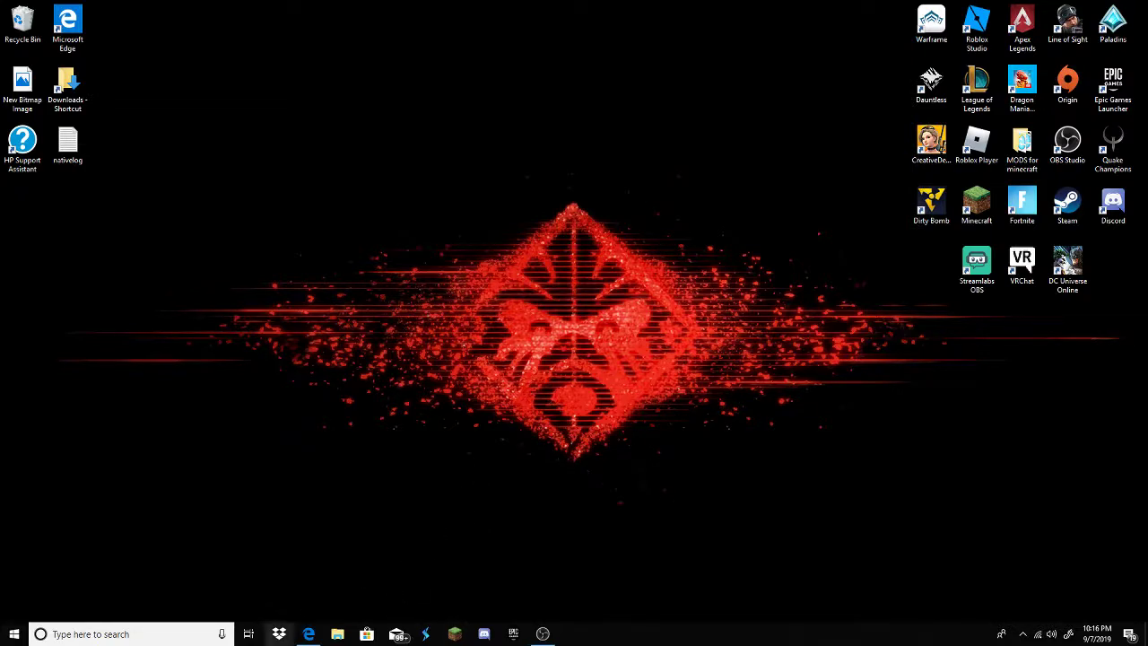
click(309, 634)
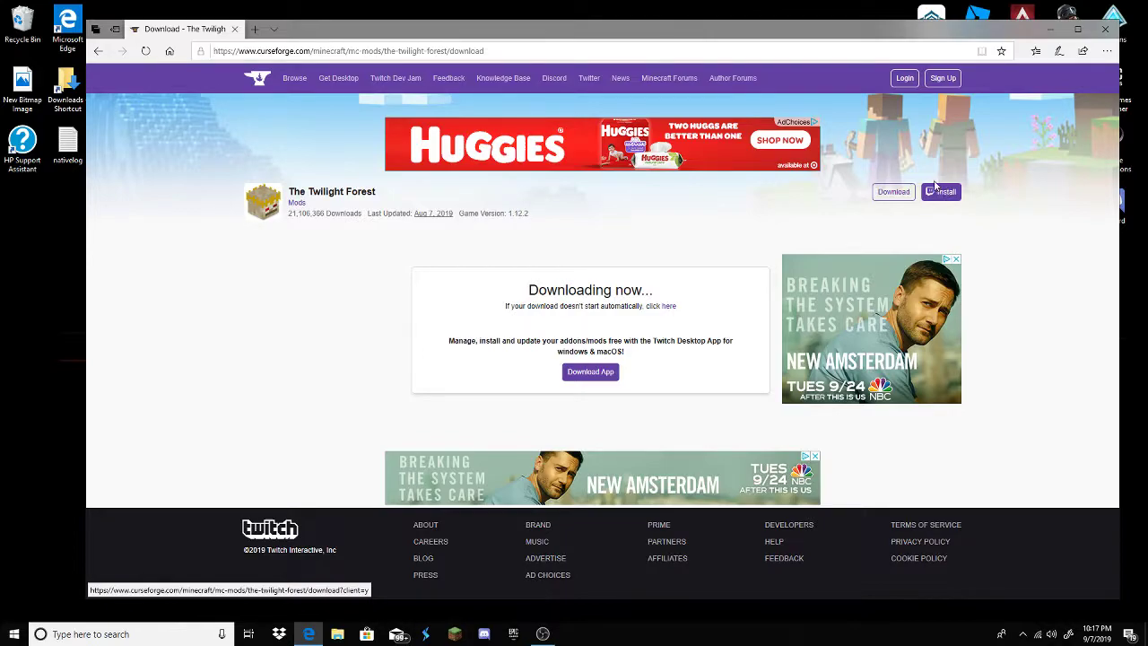
click(901, 194)
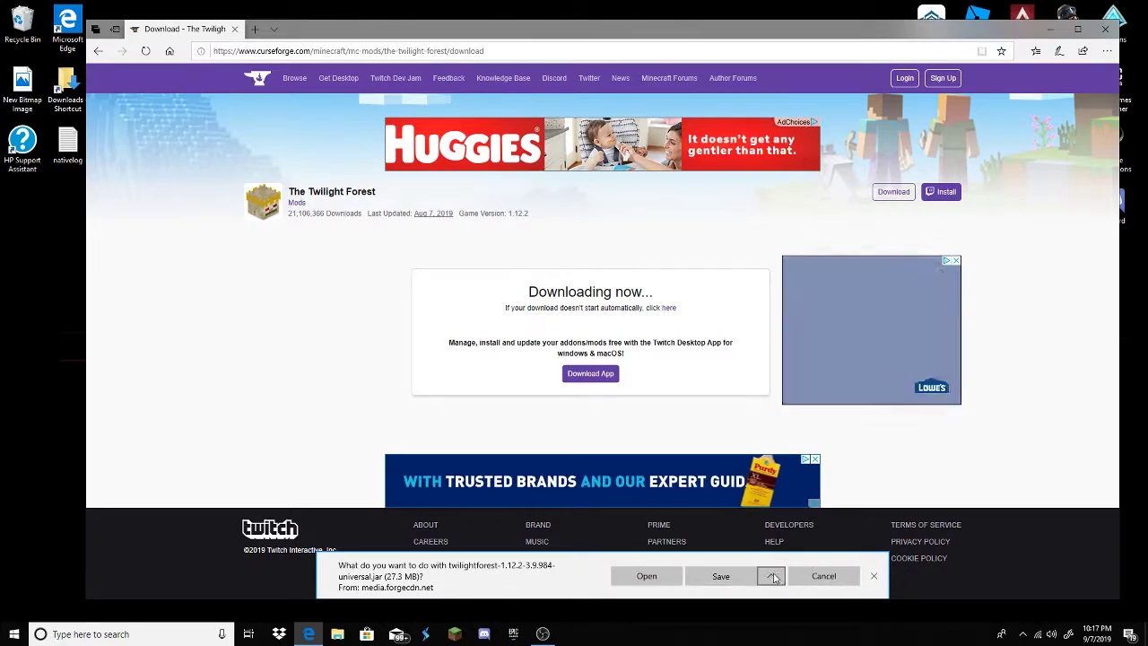
click(722, 577)
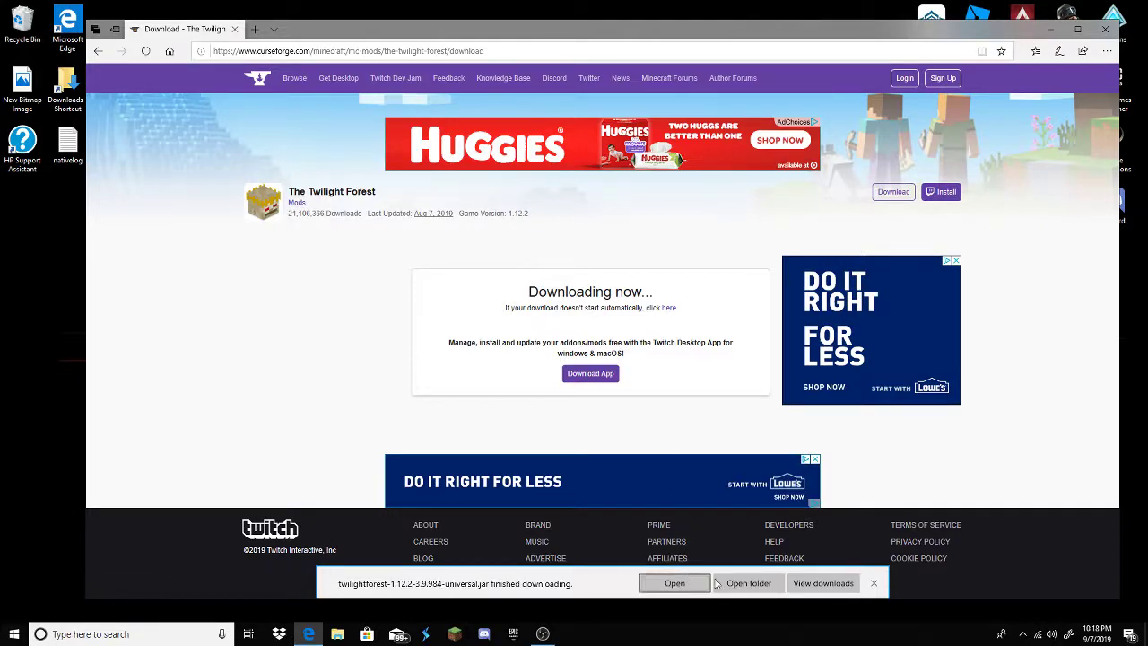
click(873, 583)
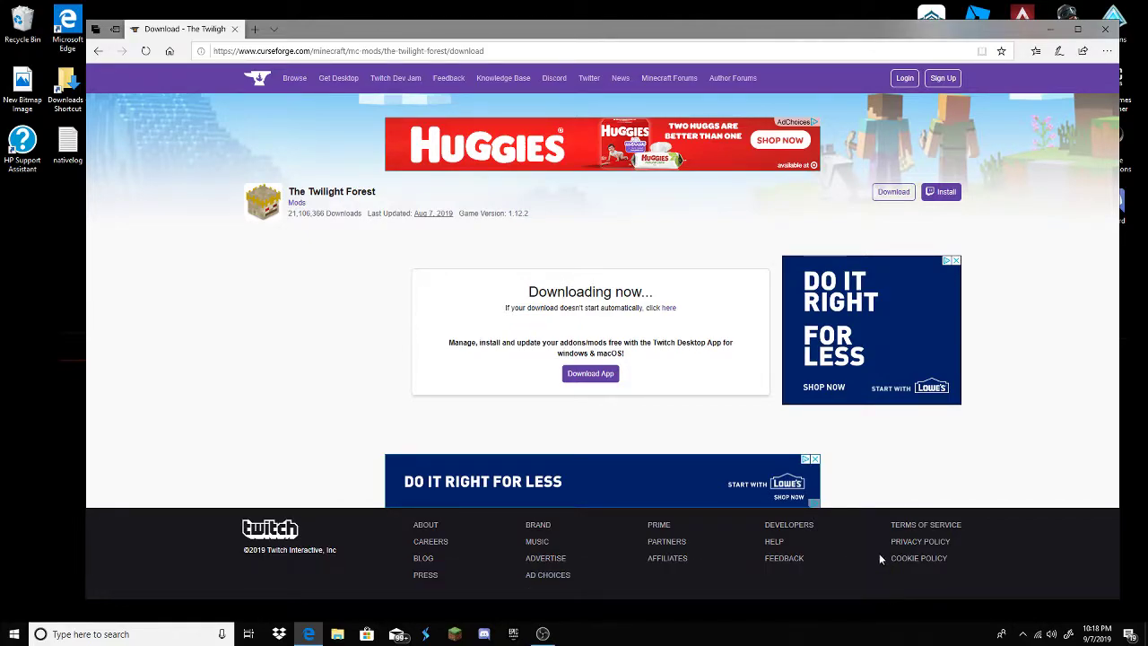
click(1044, 33)
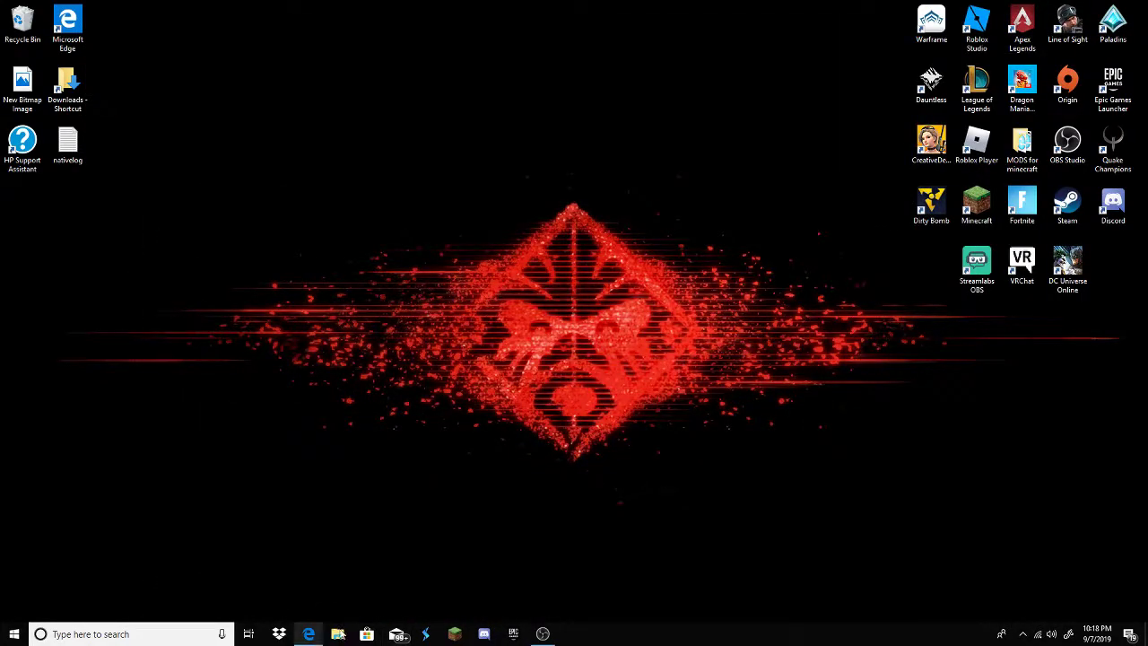
Move the twilightforest-1.12.2-3.9.984-universal jar from the Downloads folder onto an empty spot of the desktop.
click(338, 634)
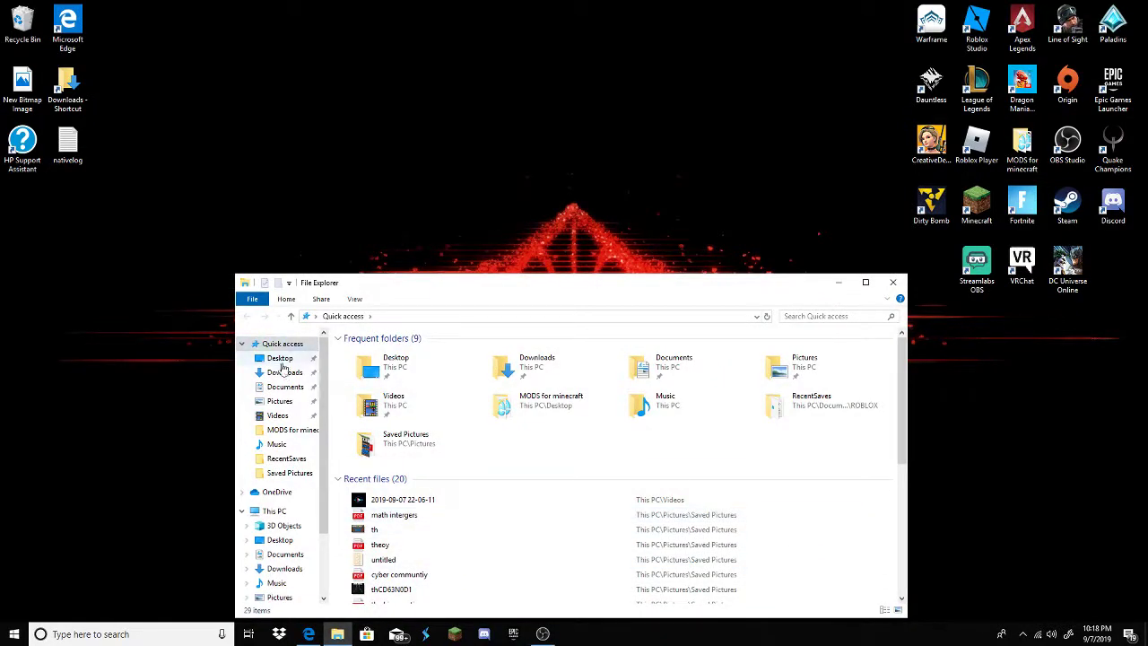
click(287, 373)
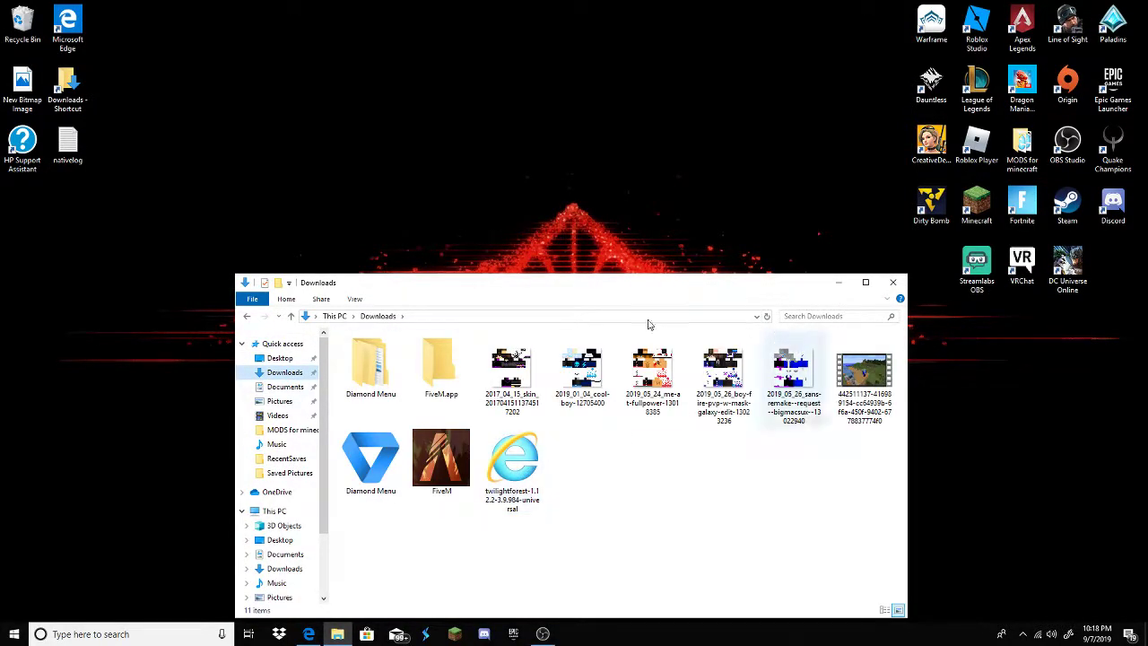
drag(515, 455, 524, 144)
click(892, 284)
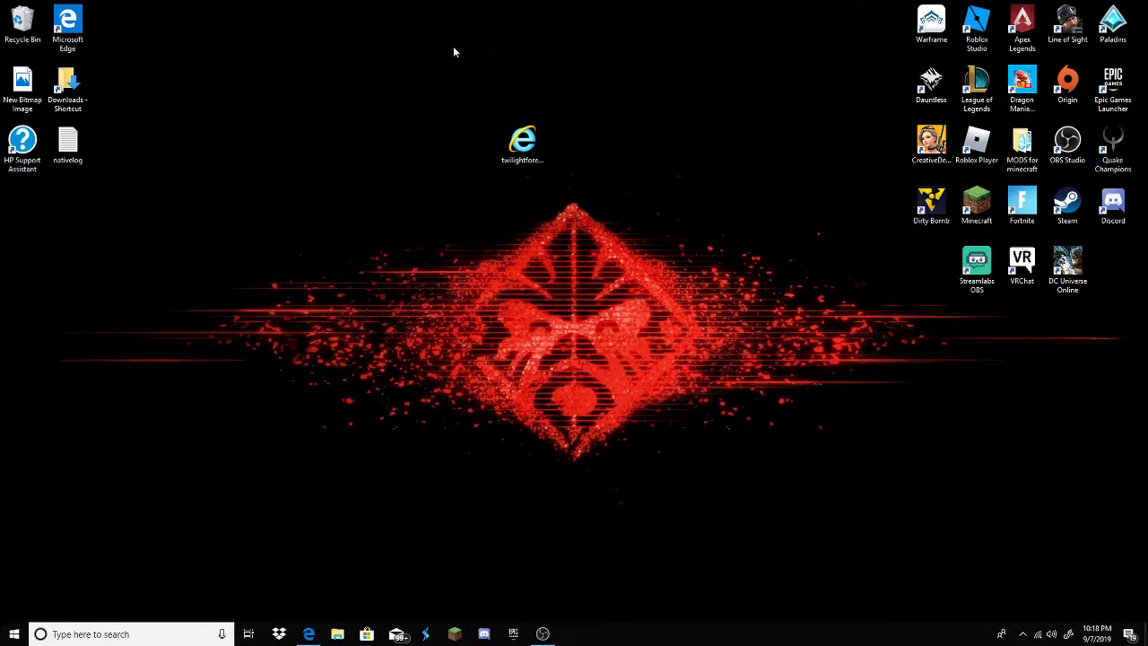
drag(523, 144, 612, 148)
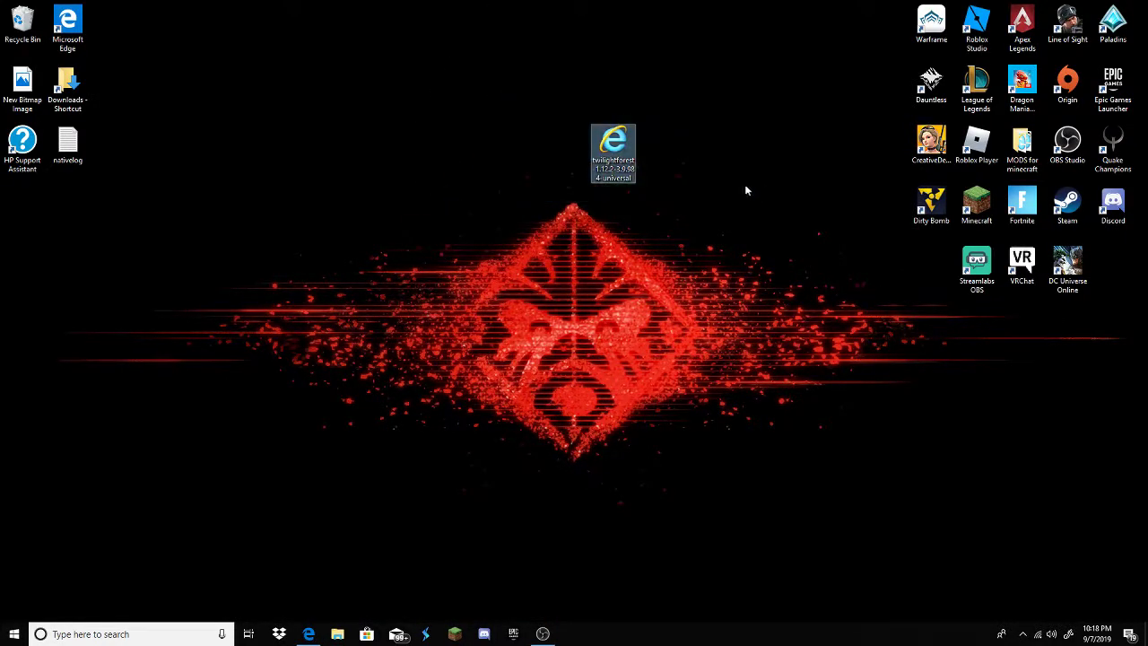
click(522, 131)
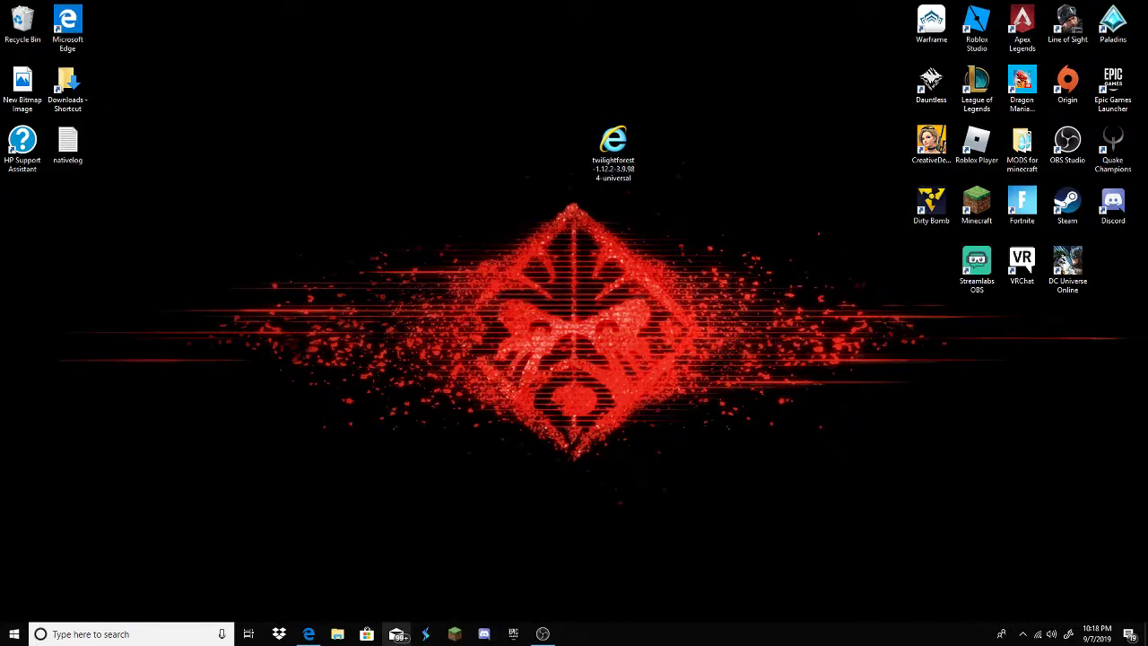
Search Windows for %appdata% and open the matching folder.
click(138, 634)
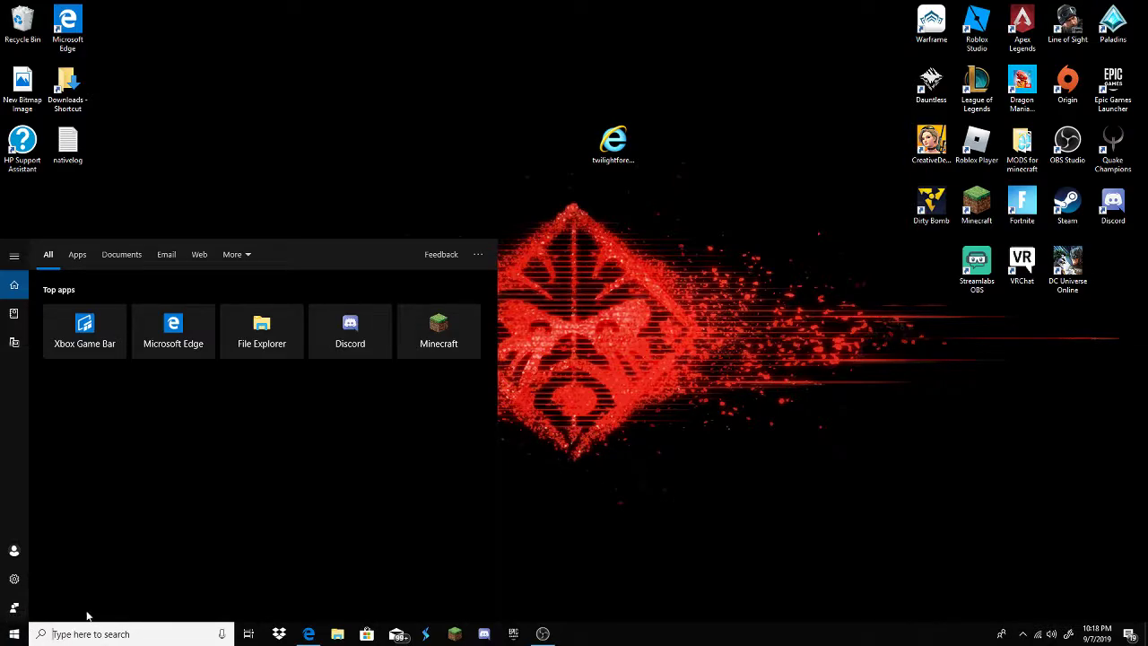
text(%)
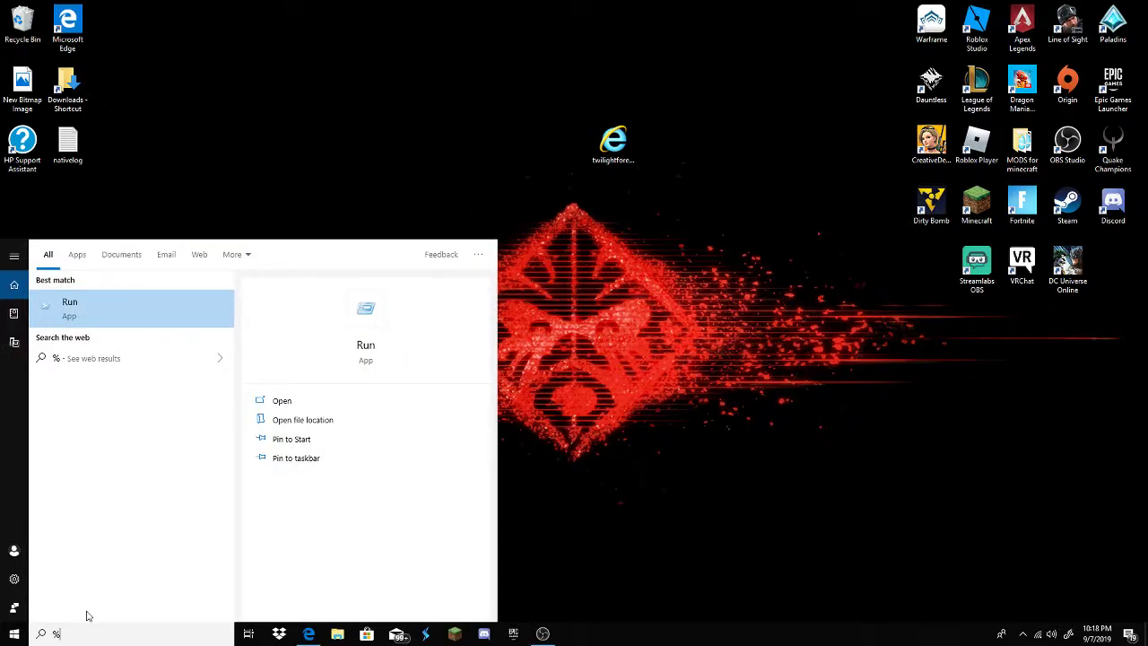
text(appdata)
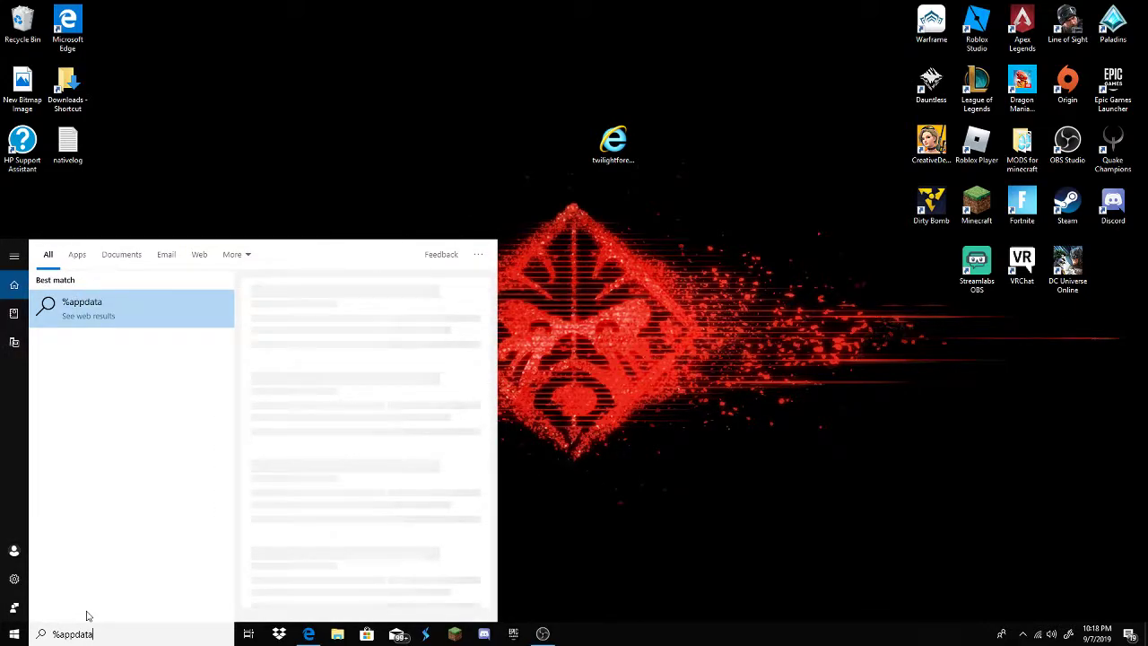
text(%)
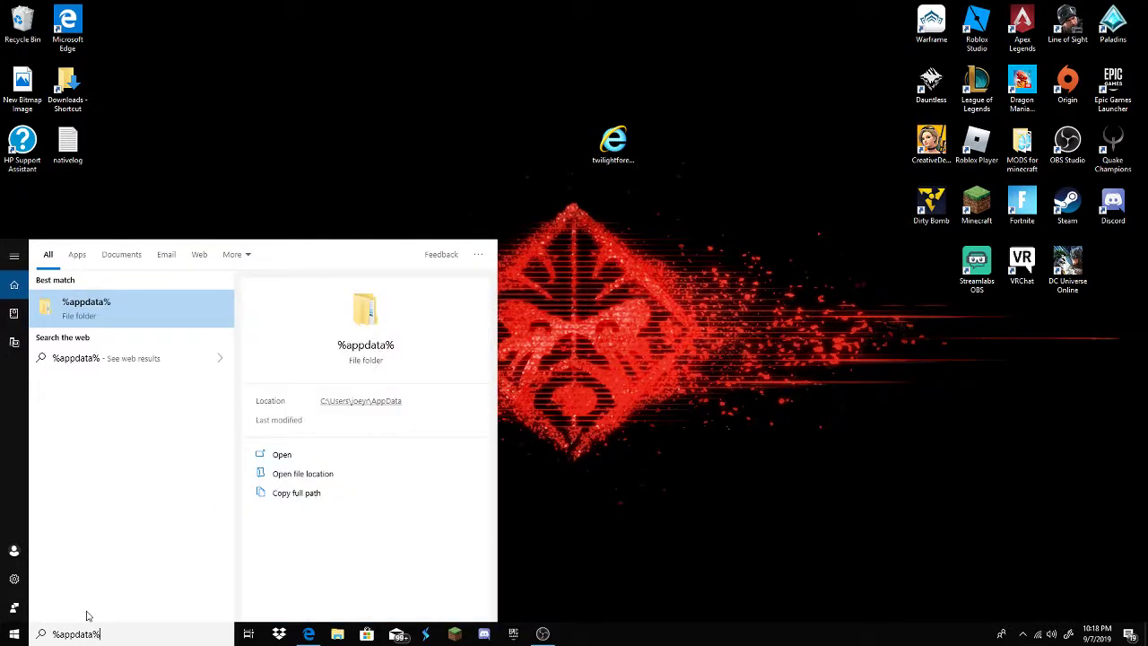
key(Return)
Open the mods folder inside .minecraft.
scroll(792, 566, down, 3)
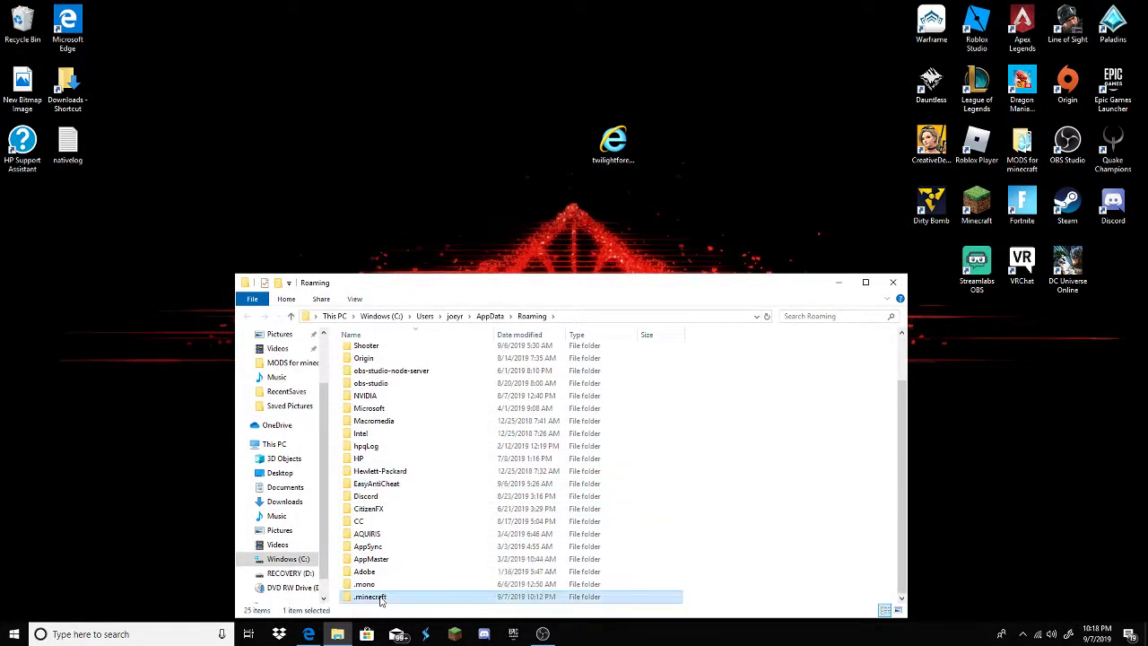
double_click(410, 596)
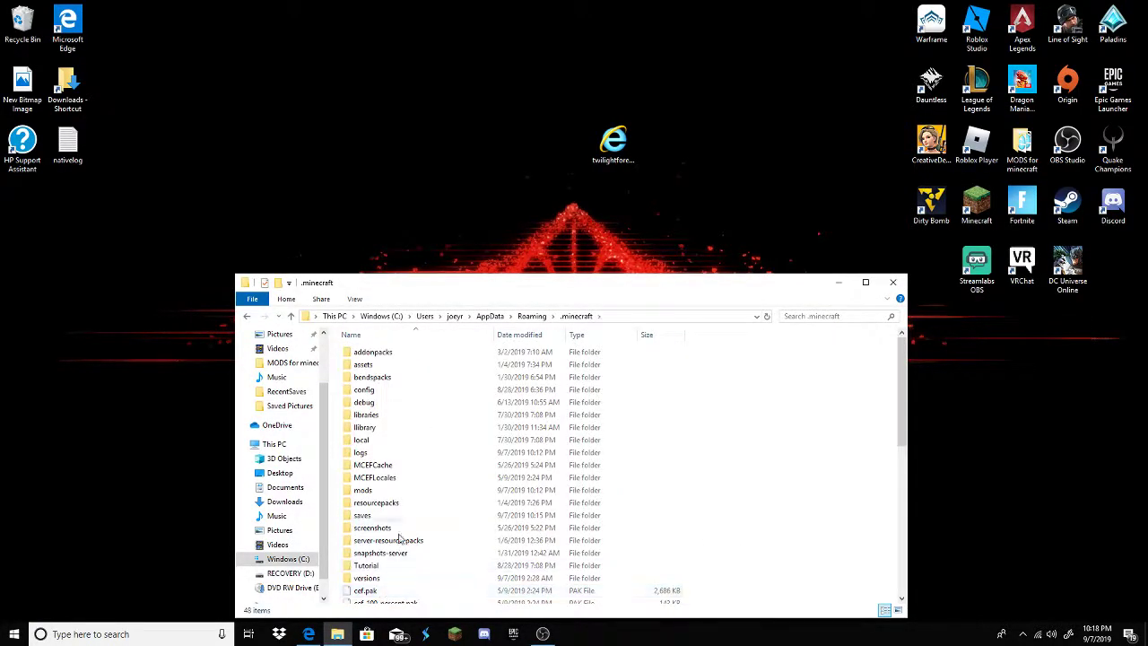
click(390, 491)
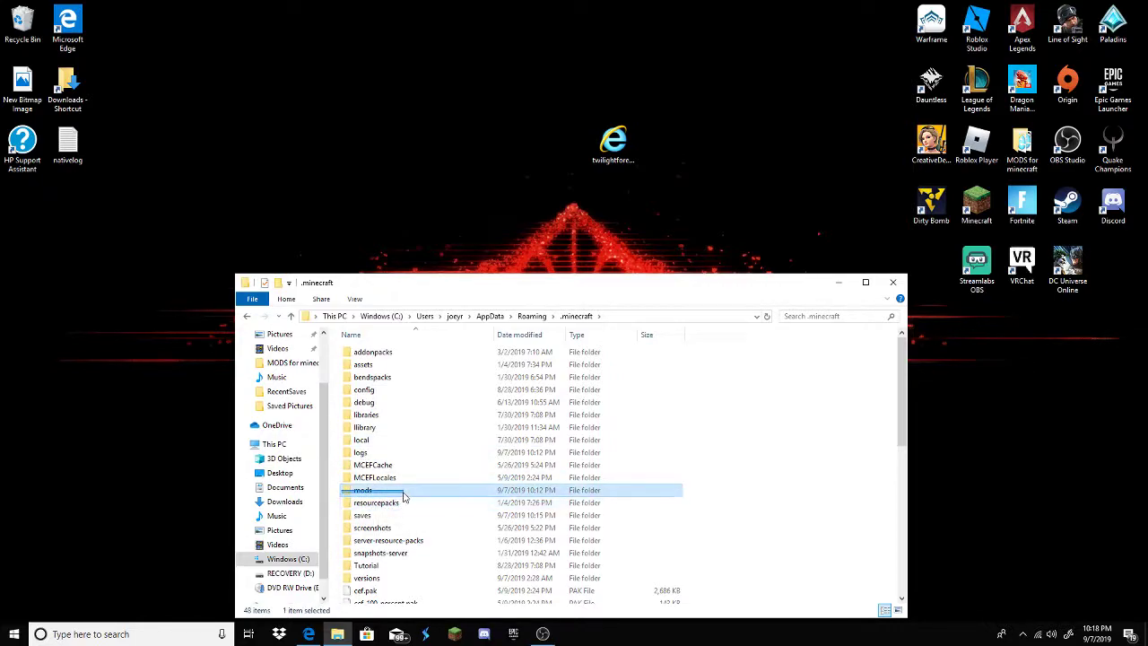
click(750, 481)
click(401, 491)
double_click(401, 491)
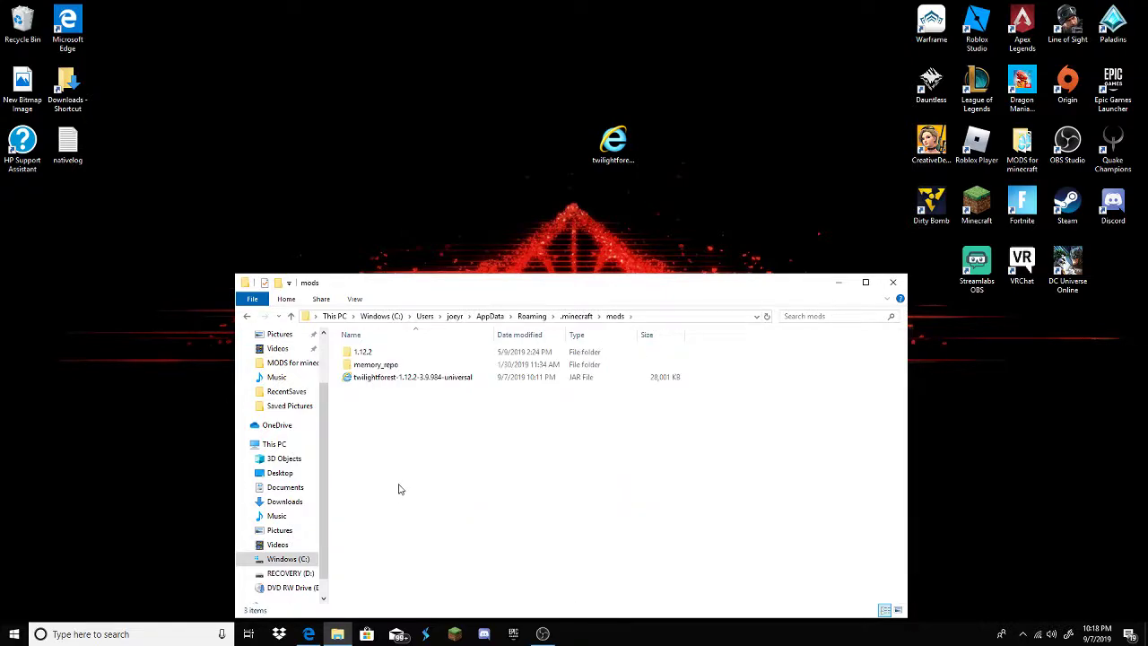
Move the existing Twilight Forest jar out of the mods folder to the desktop, replacing the copy there.
drag(391, 377, 337, 40)
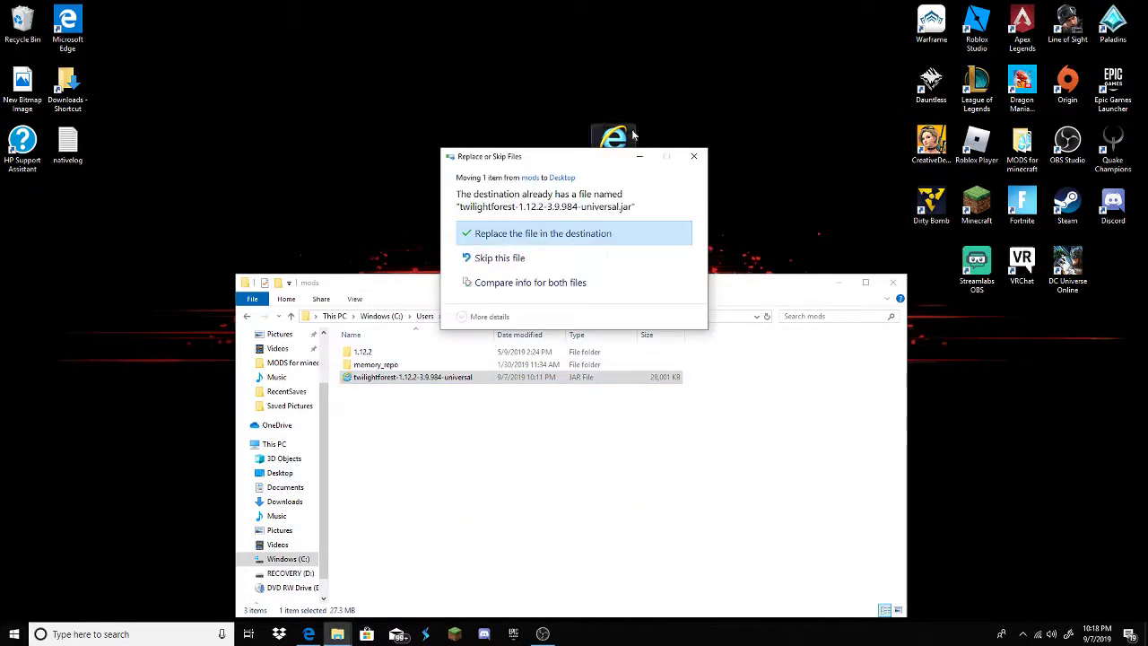
click(694, 157)
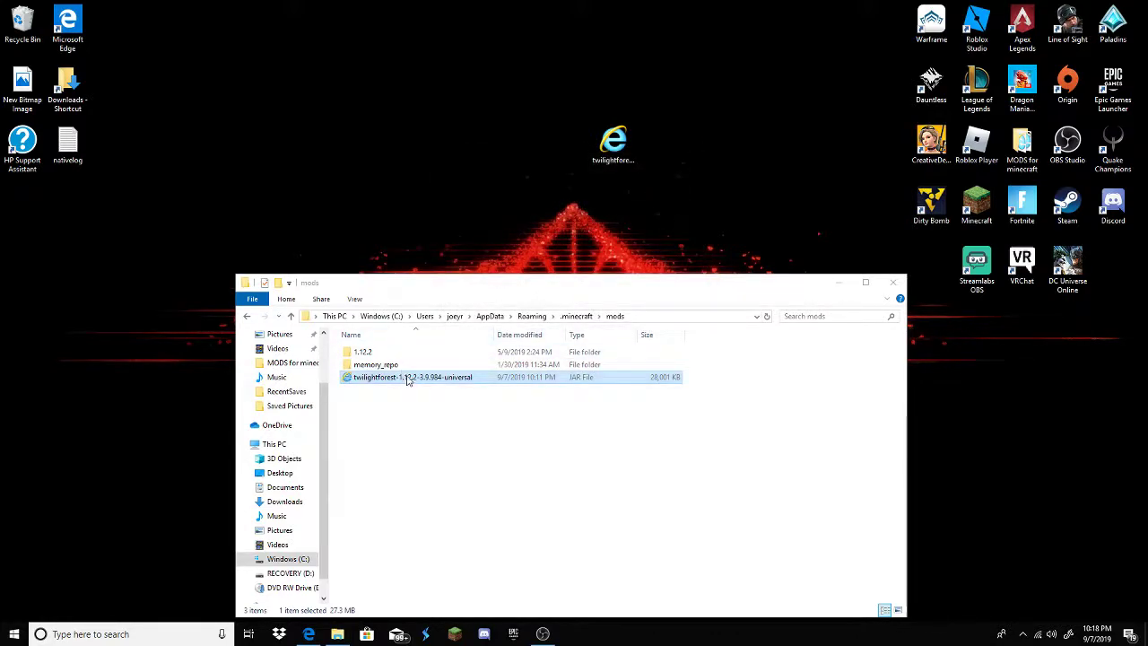
drag(404, 379, 613, 150)
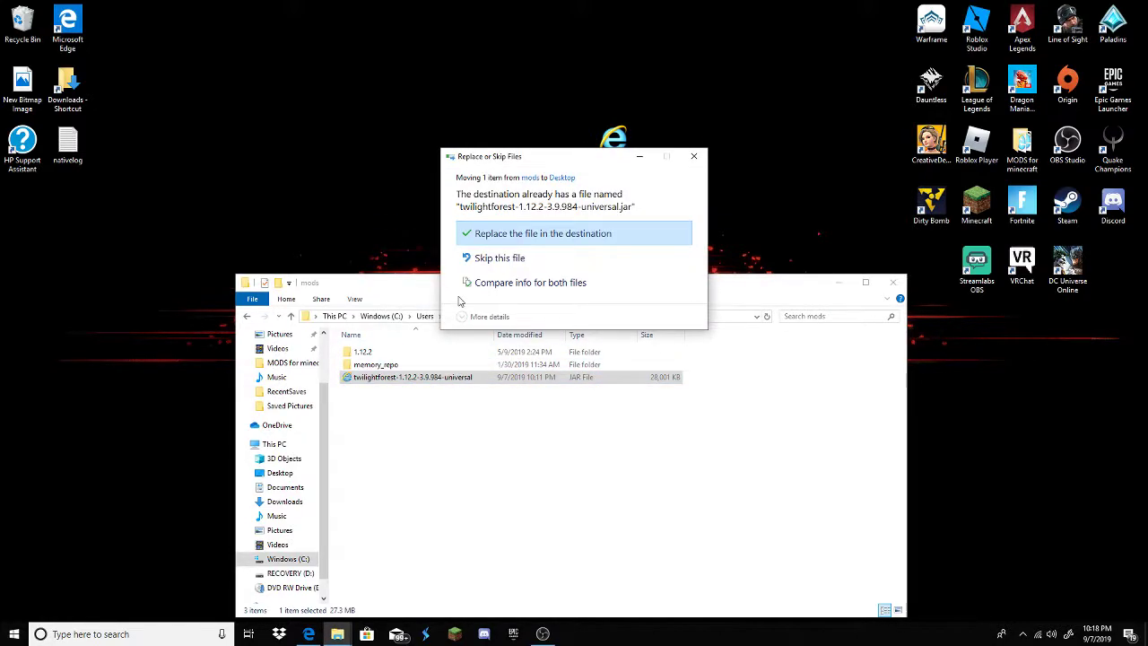
click(595, 235)
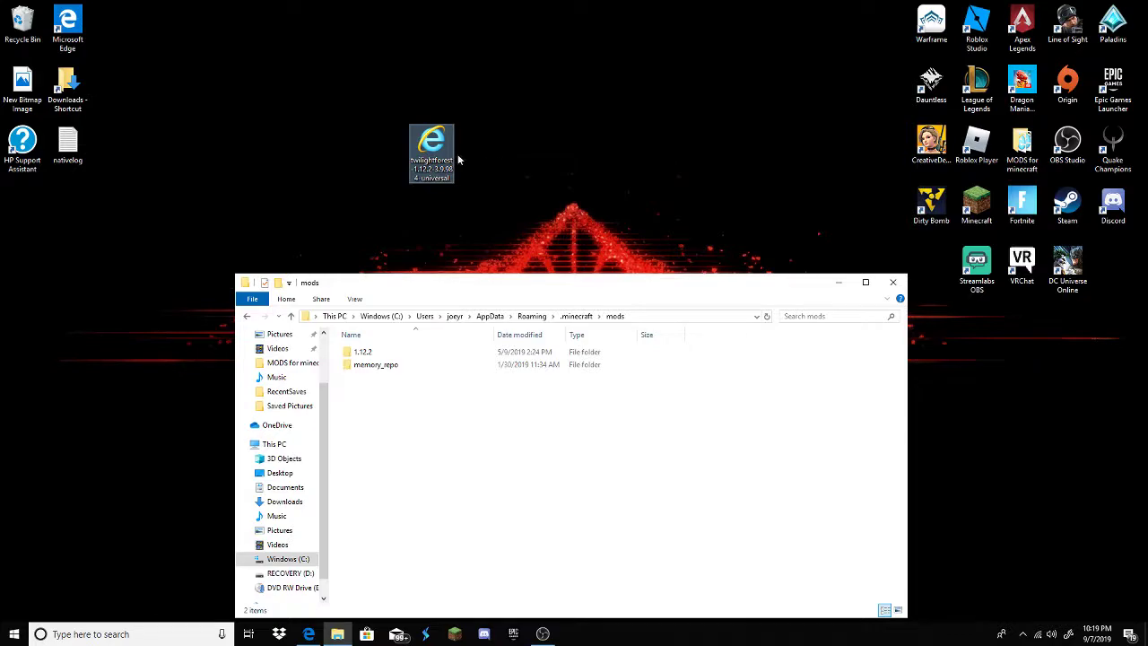
Move the Twilight Forest jar from the desktop into the mods folder and close the folder window.
drag(434, 148, 444, 421)
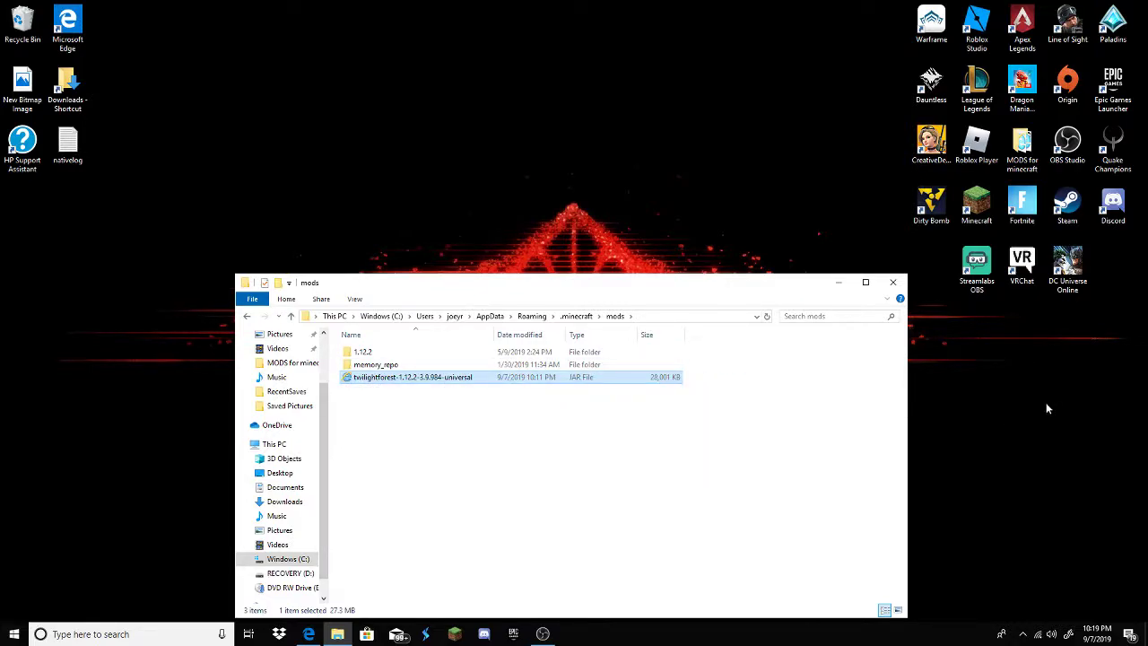
click(906, 336)
click(894, 278)
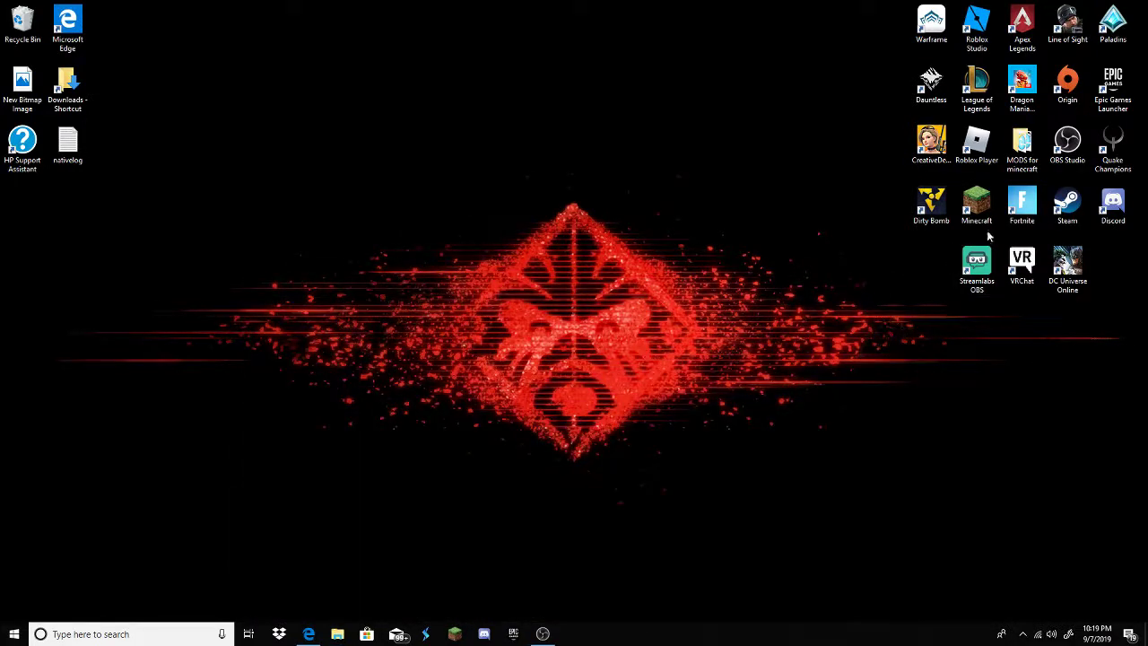
Open the Minecraft Launcher, start the game with the forge 1.12.2-14.23.5.2838 installation, and maximize the game window.
double_click(981, 194)
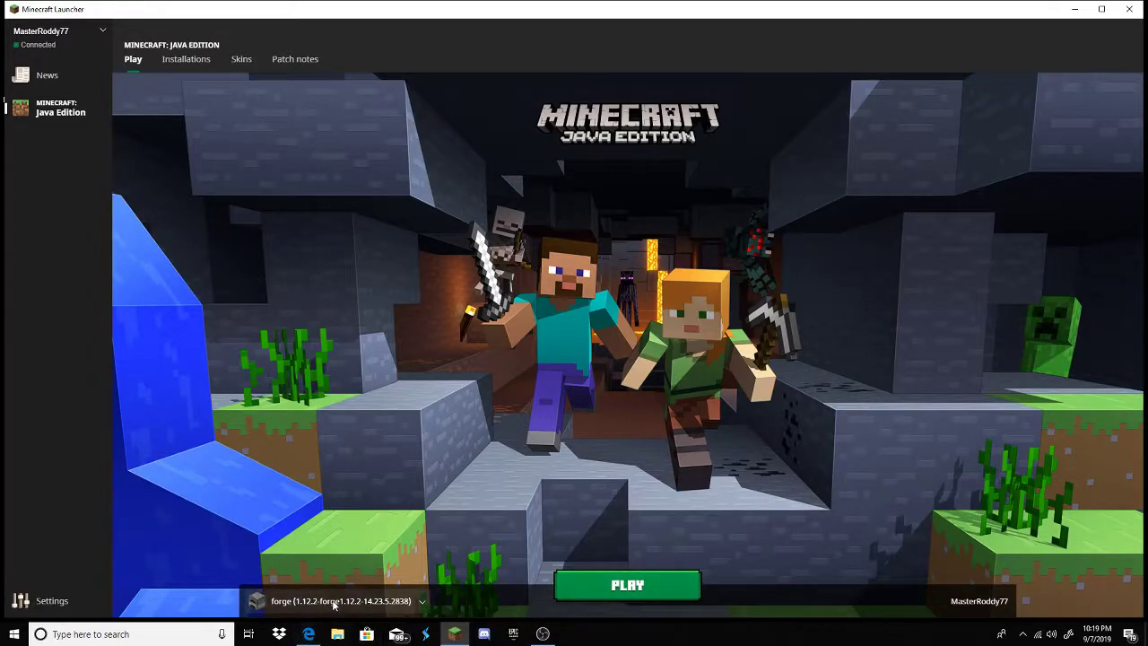
click(417, 600)
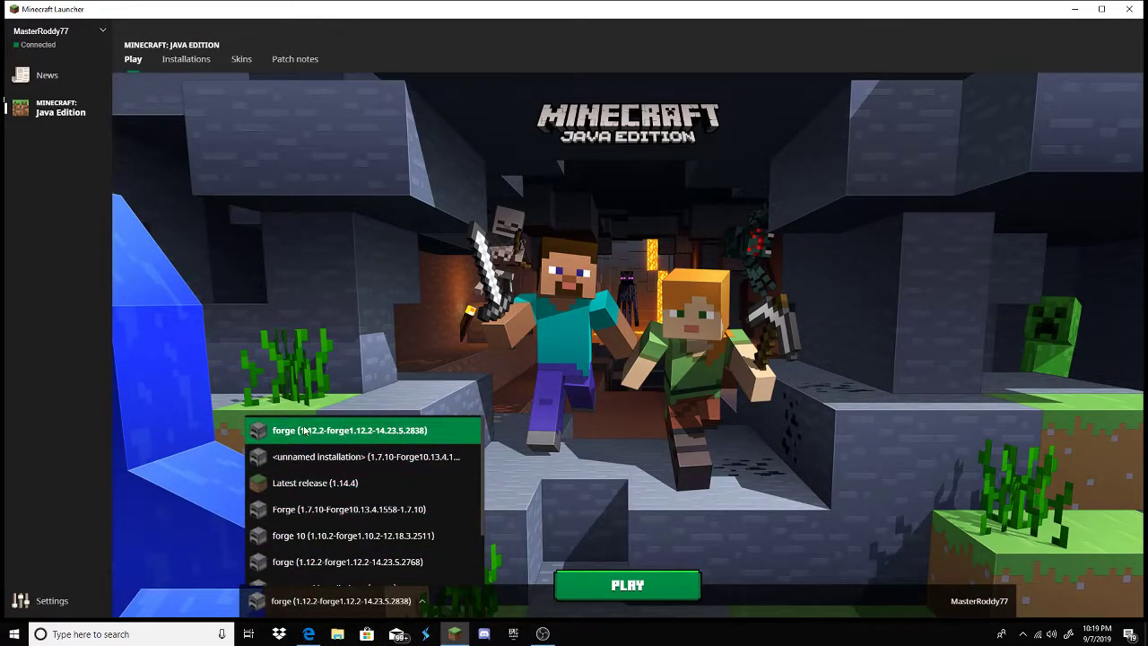
click(370, 432)
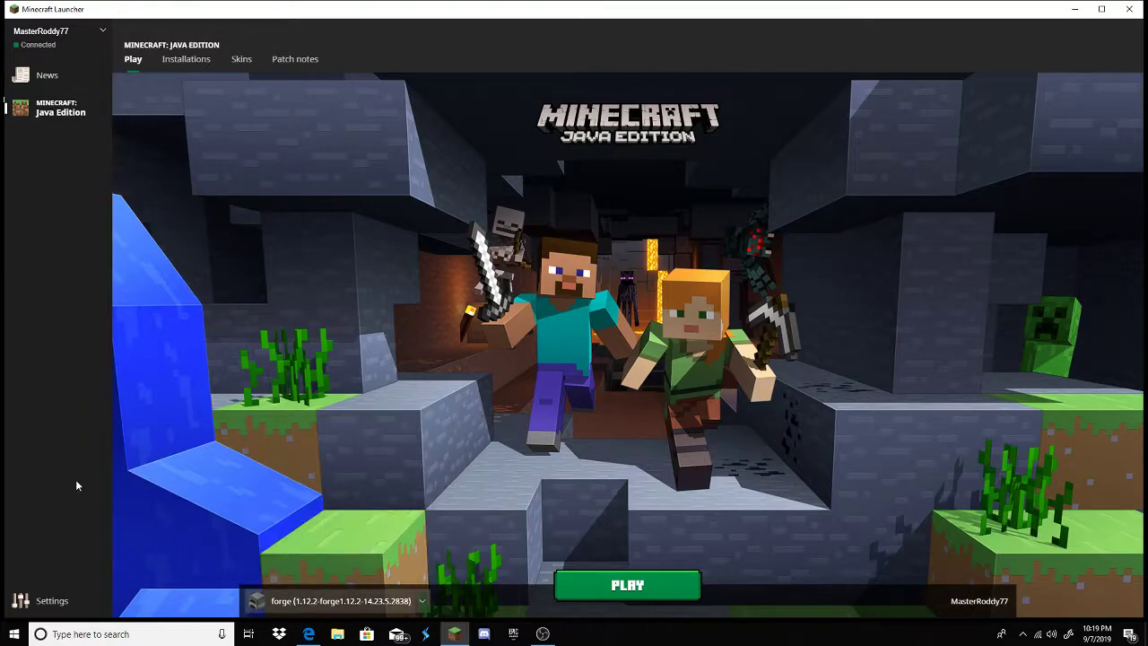
click(659, 595)
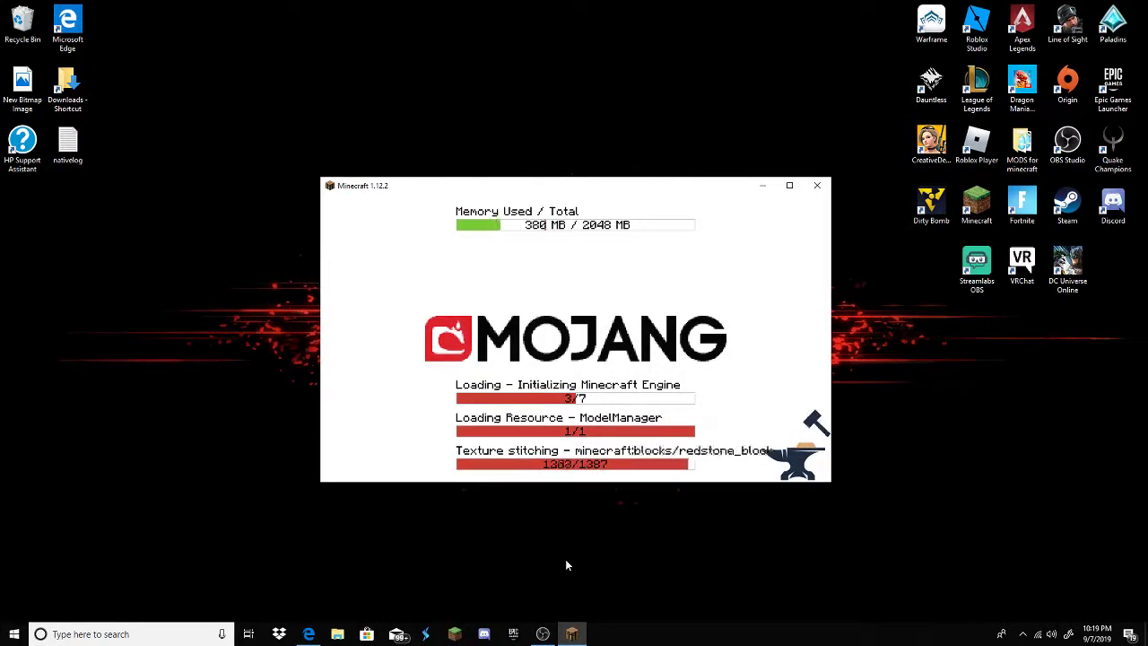
click(789, 187)
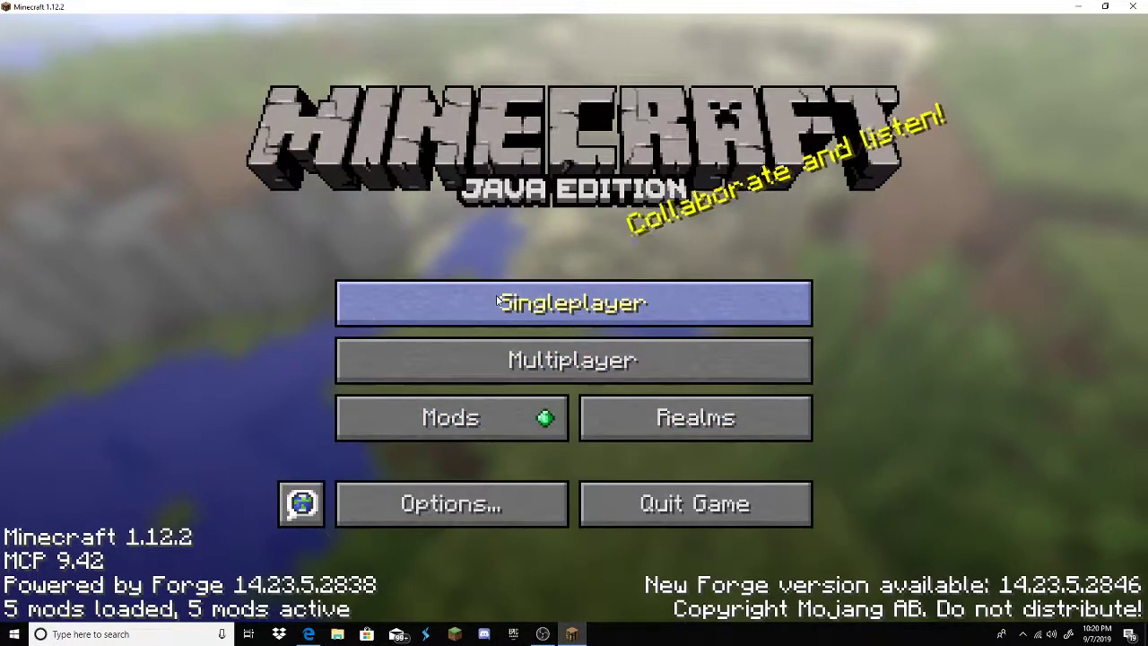
Set up a new singleplayer world named bmzfhkzdflhm with the game mode set to Creative.
click(499, 302)
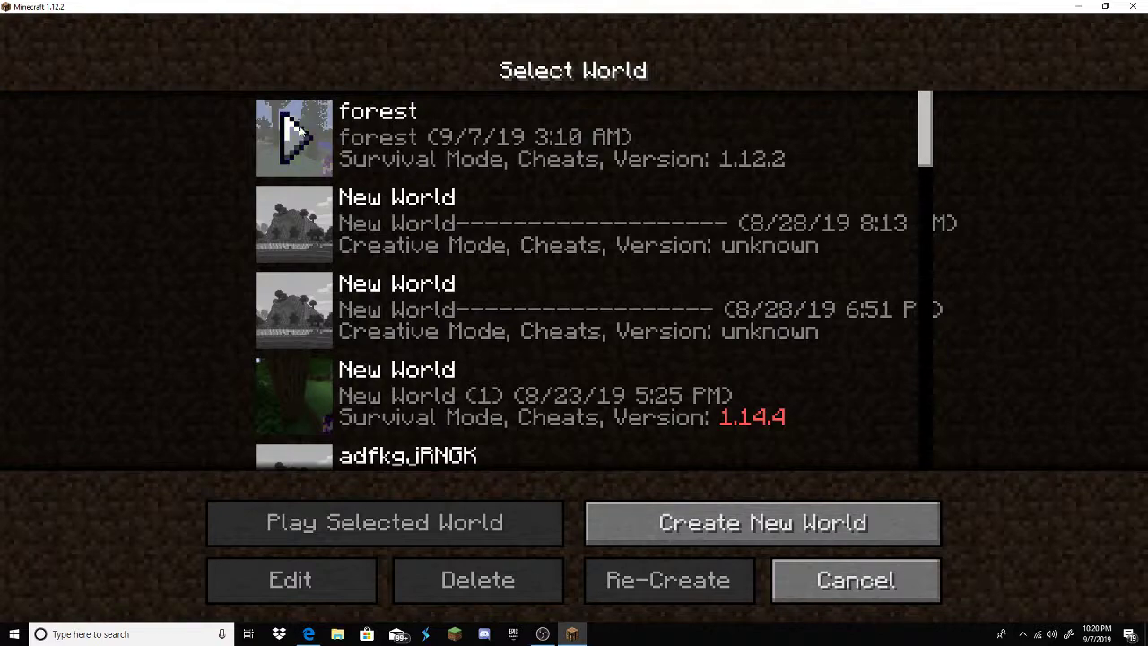
click(813, 520)
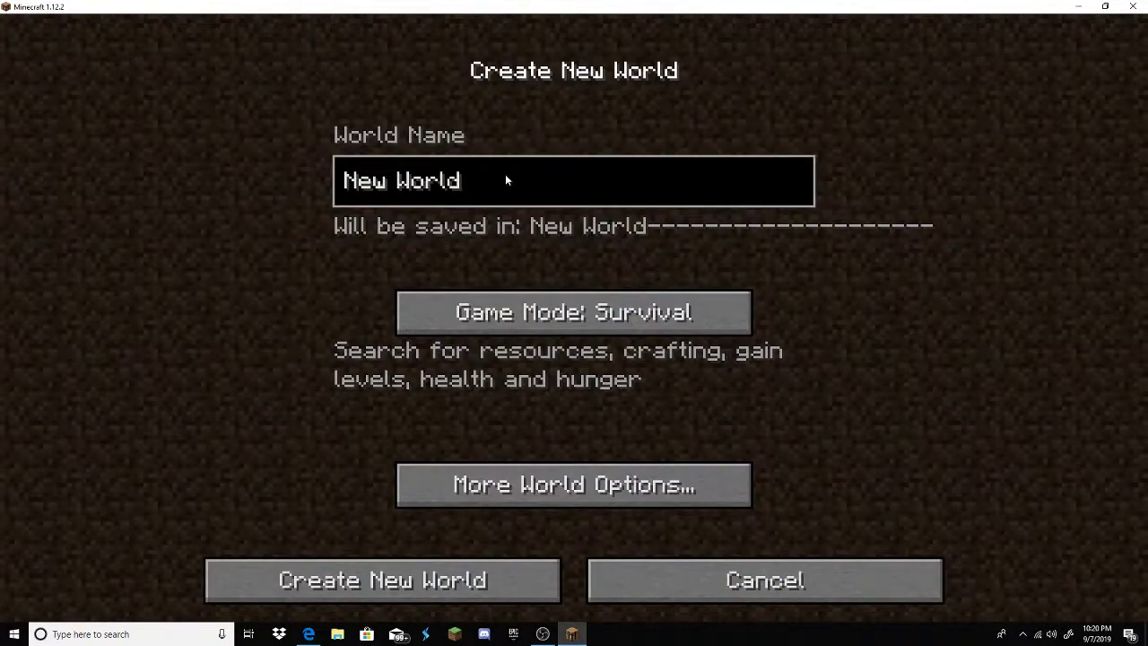
key(BackSpace)
key(BackSpace)
key(BackSpace)
key(BackSpace)
key(BackSpace)
key(BackSpace)
key(BackSpace)
key(BackSpace)
key(BackSpace)
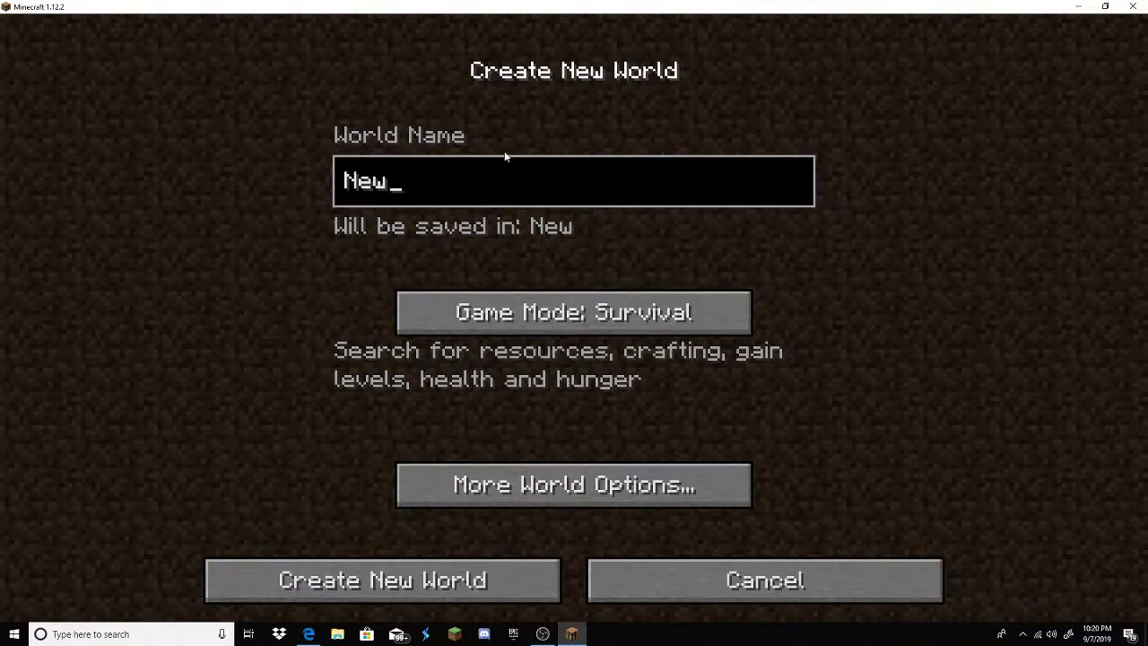
text(bmzfhkzdflhm)
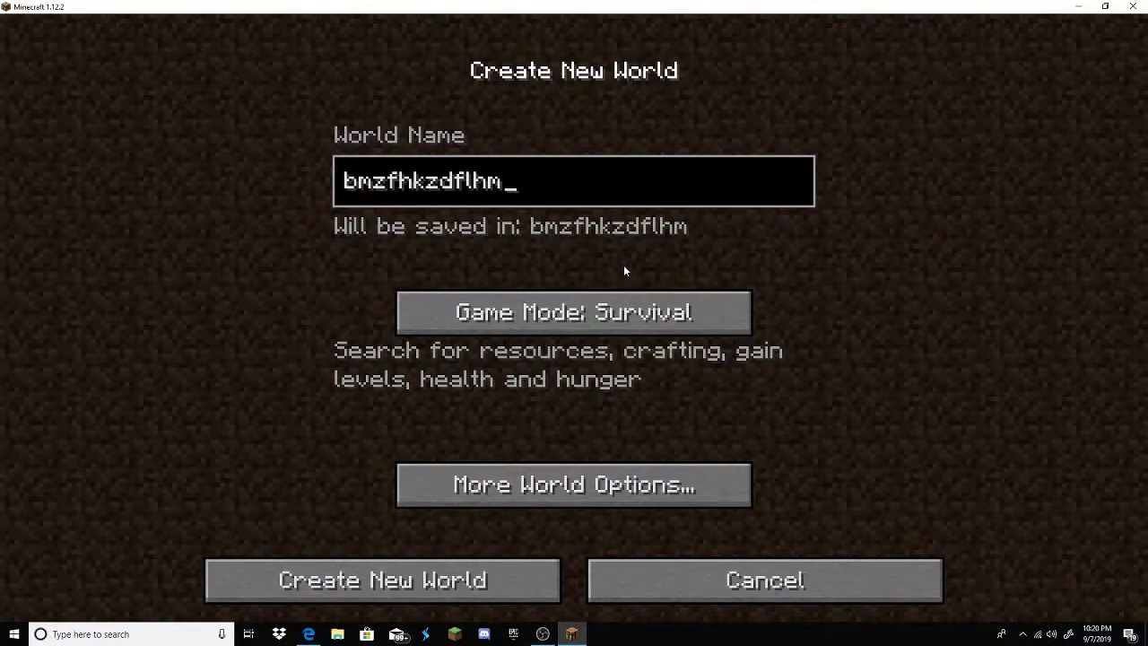
click(666, 321)
click(671, 318)
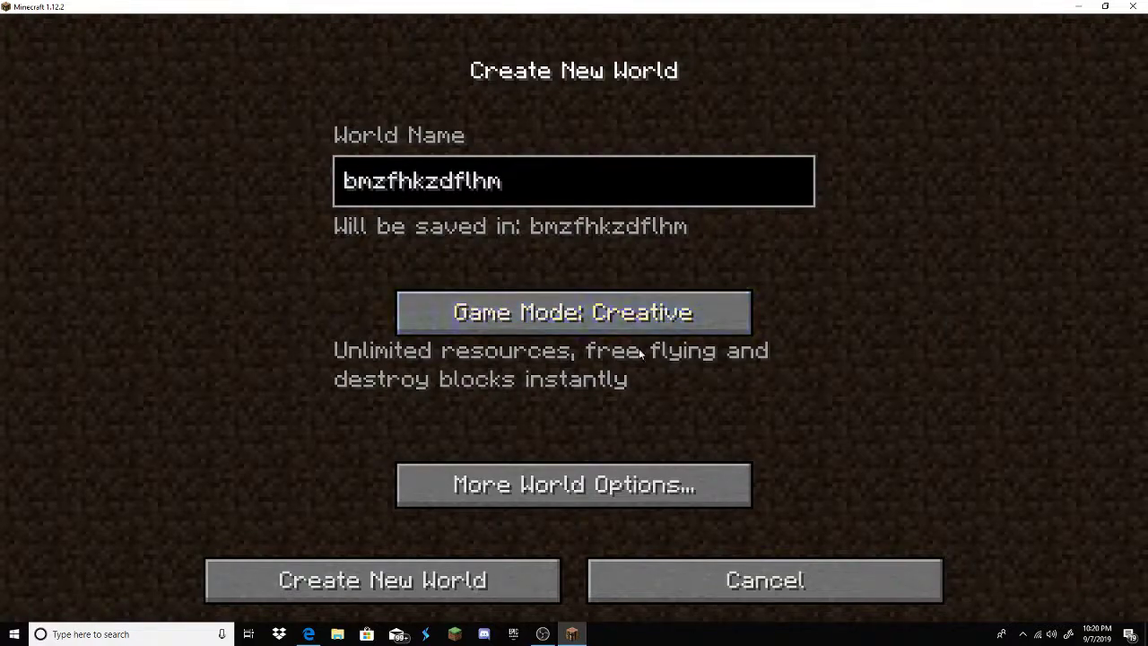
Create the new Creative world and walk out of the trees to an open grassy field.
click(483, 584)
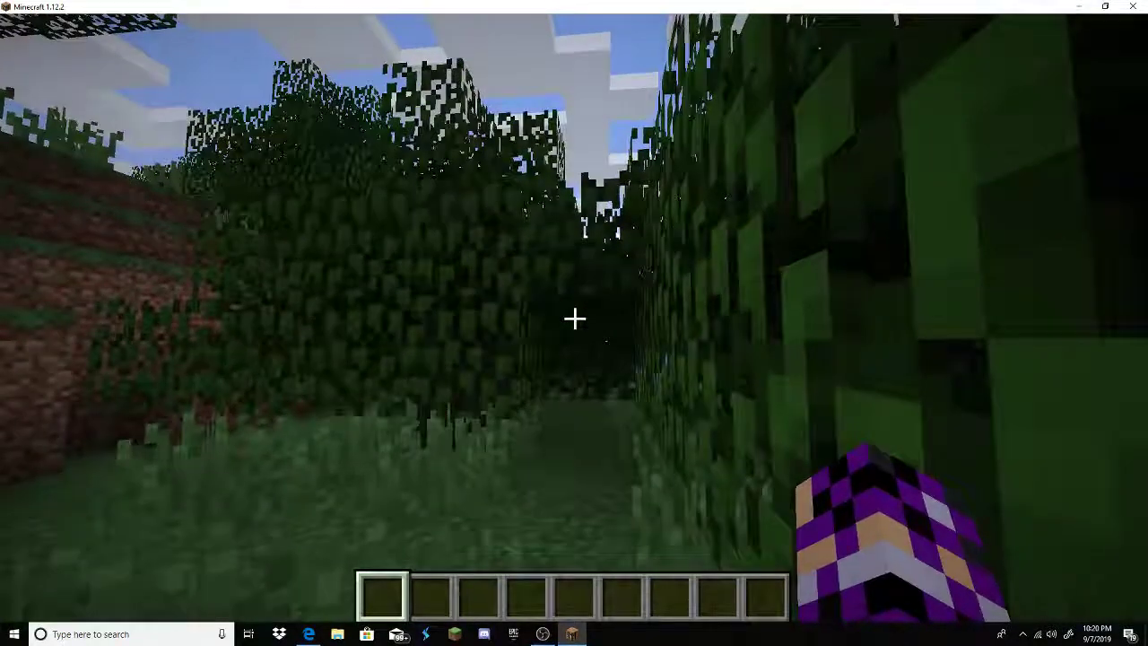
key(w)
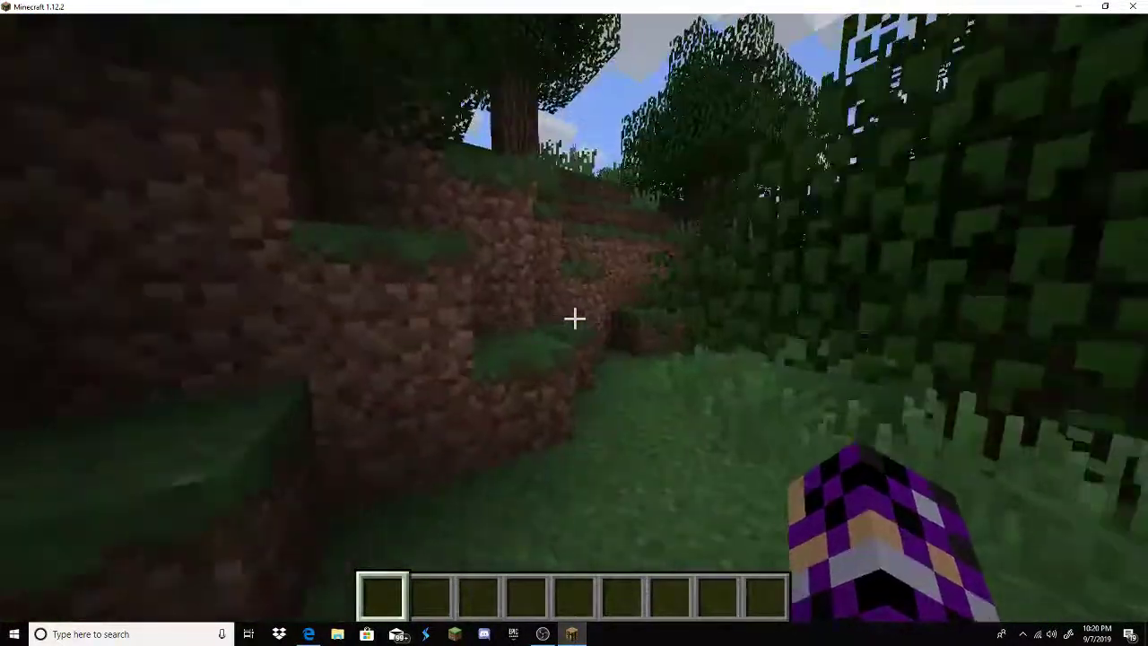
key(w)
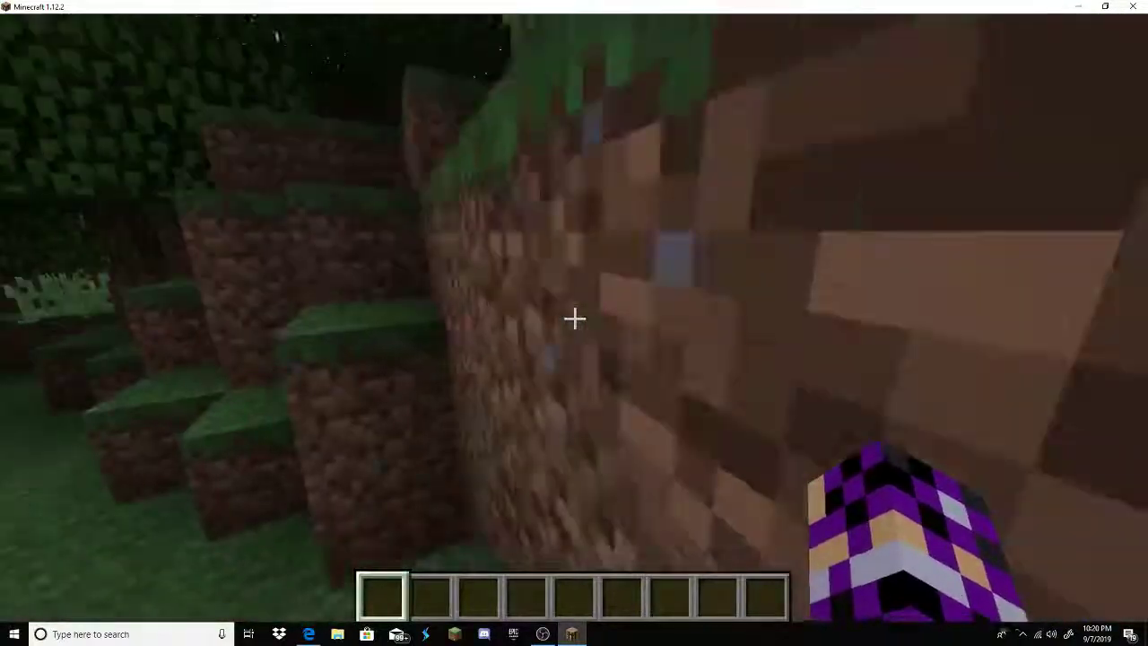
key(w)
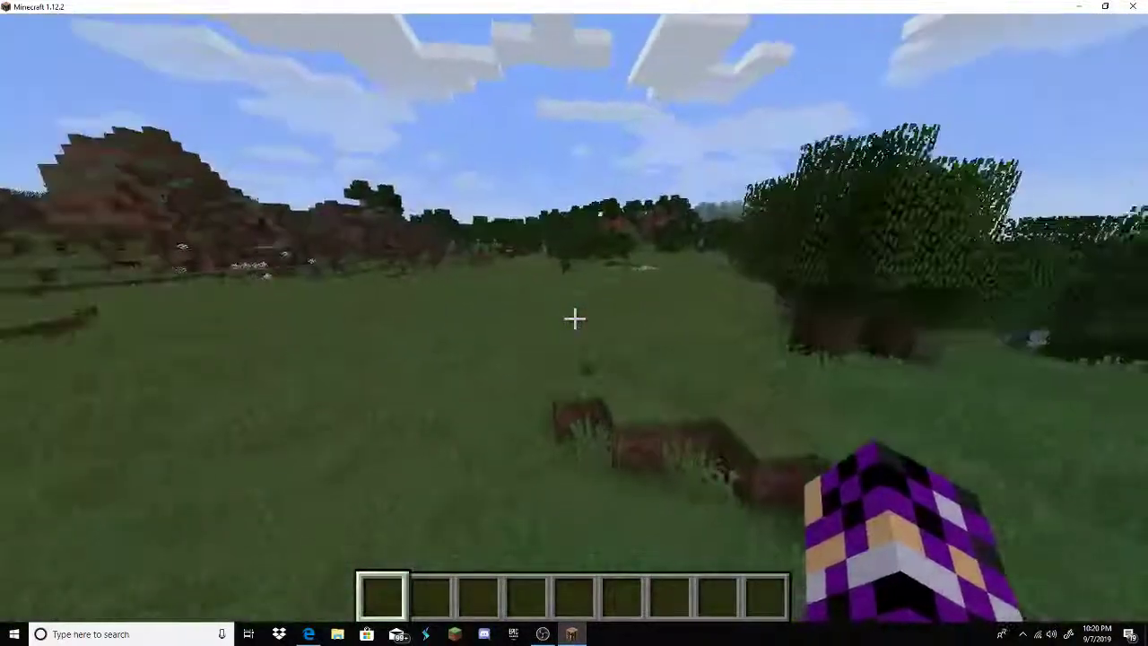
Browse the Twilight Forest items on the second page of the creative inventory.
key(e)
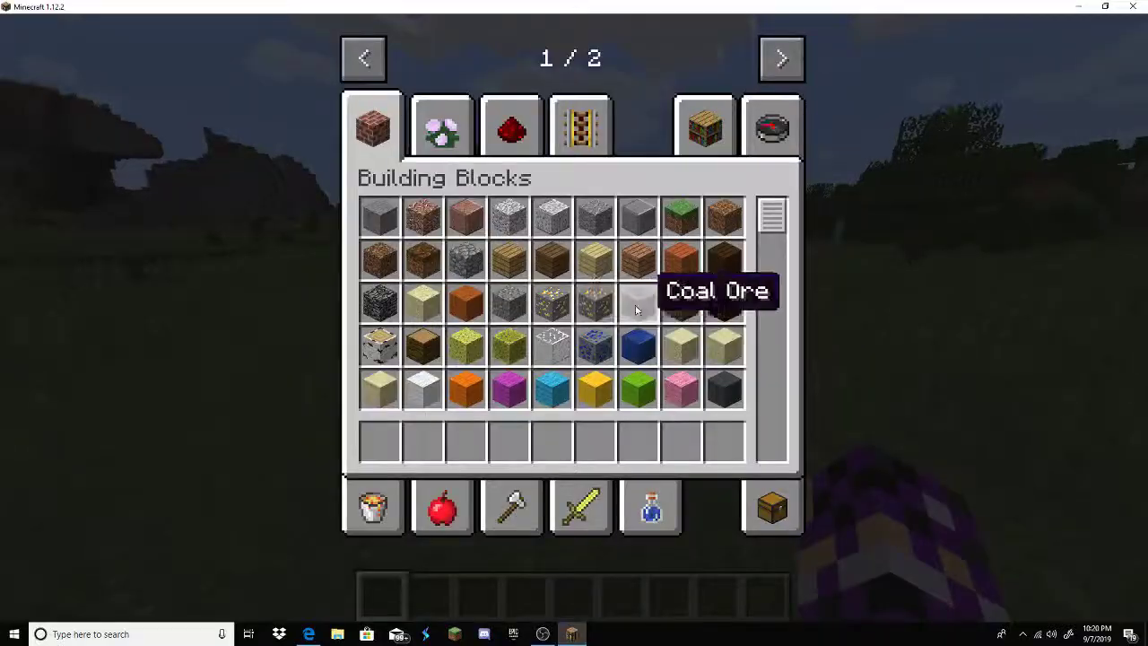
click(782, 58)
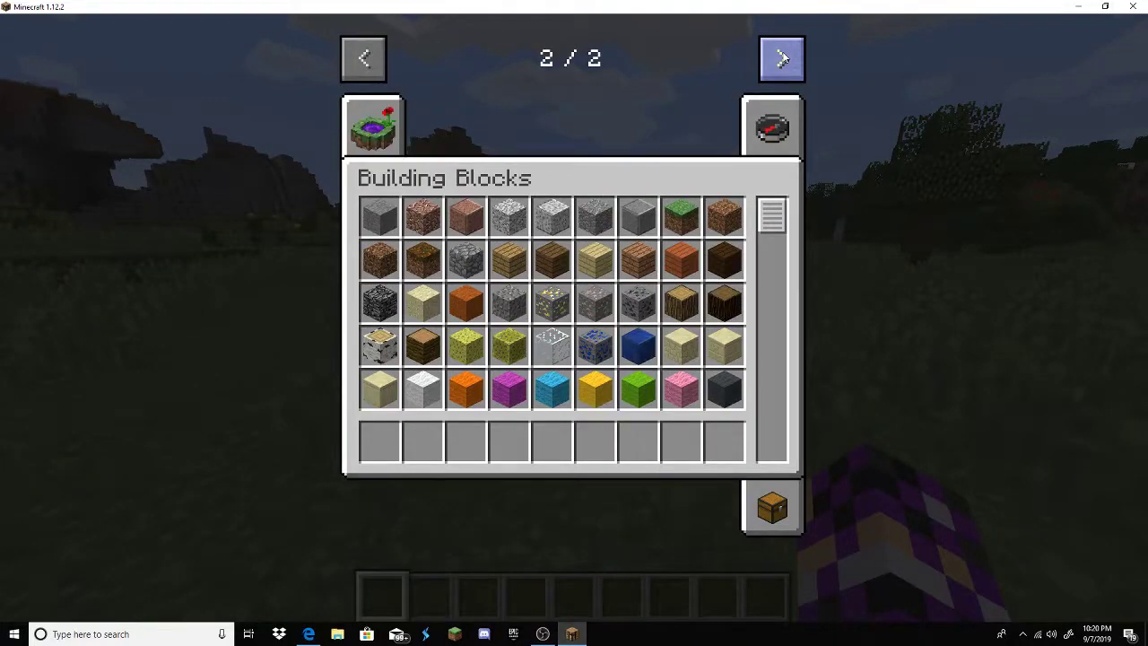
click(373, 121)
scroll(462, 323, down, 4)
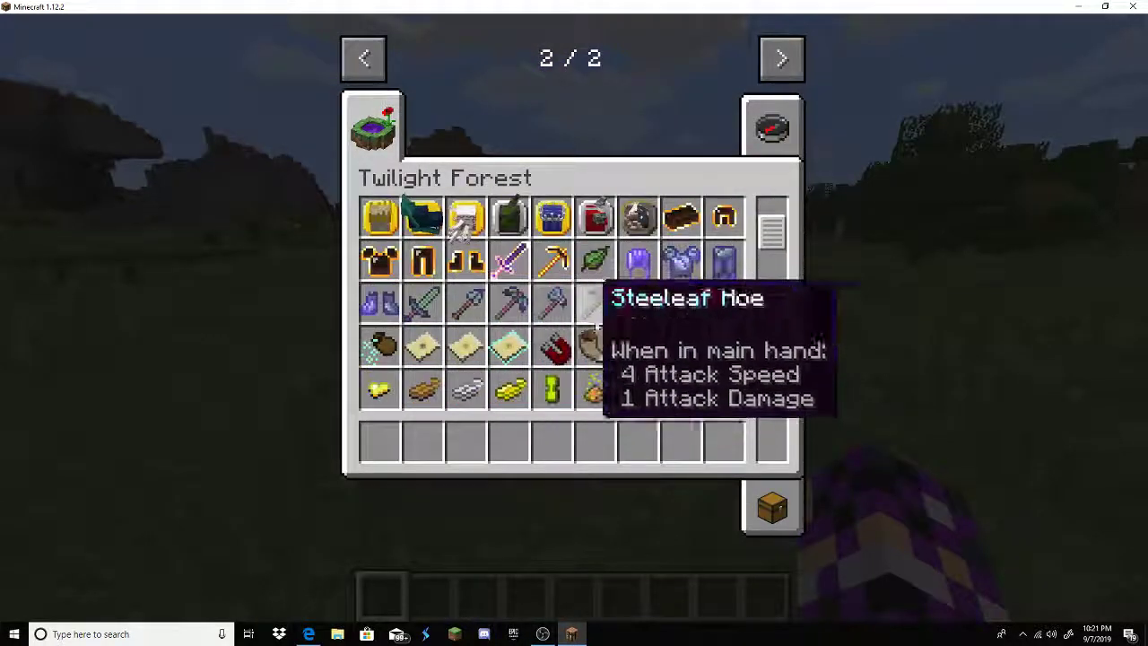
scroll(715, 343, down, 5)
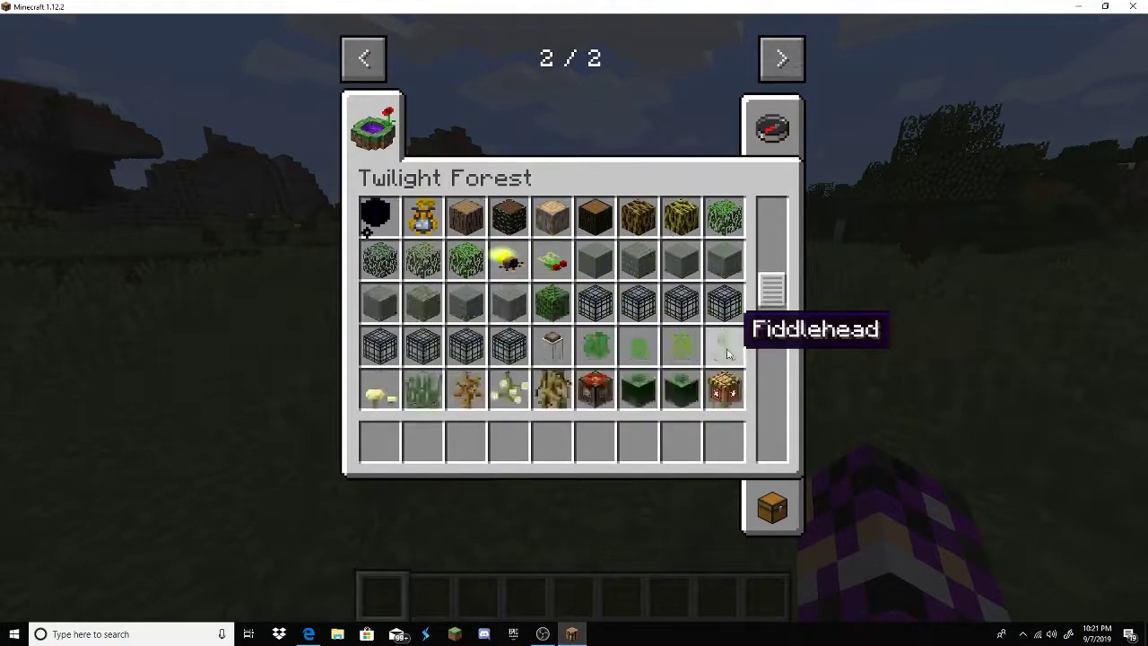
scroll(721, 348, up, 7)
scroll(725, 350, up, 4)
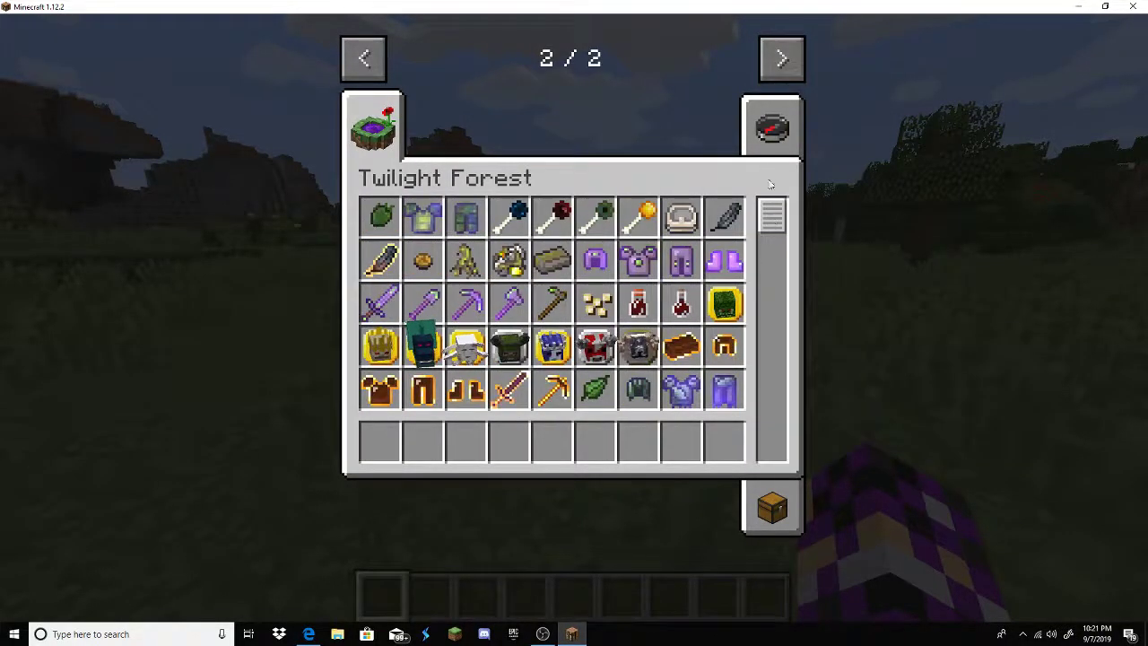
Search the creative items for "wat", put a water bucket in the first hotbar slot, and clear the search.
click(768, 142)
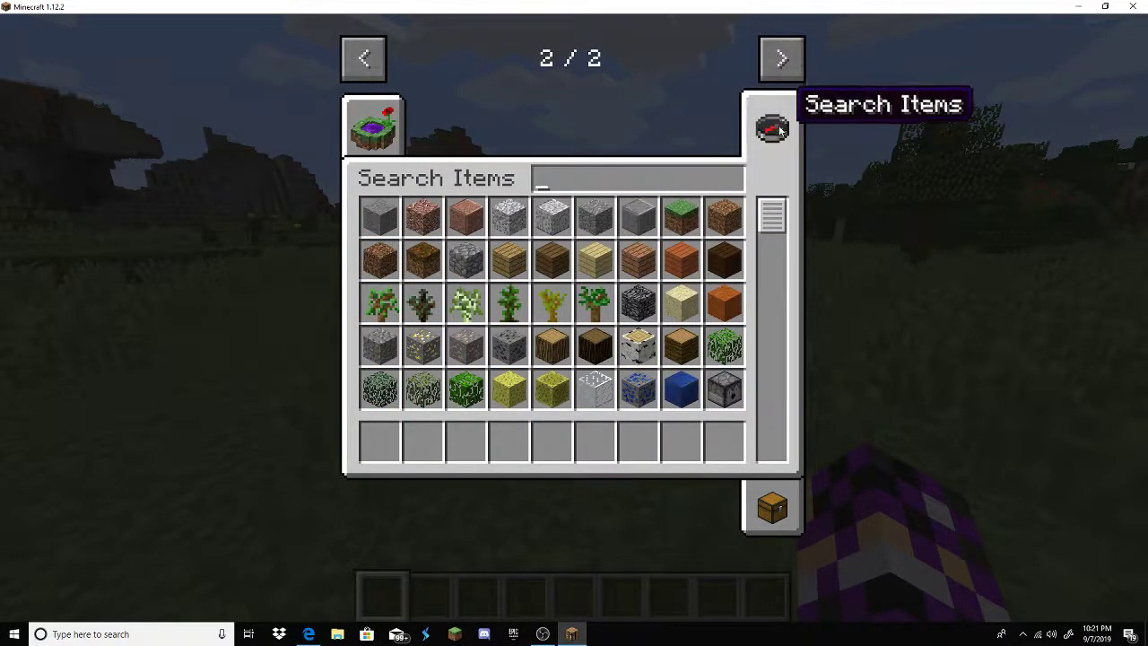
text(wat)
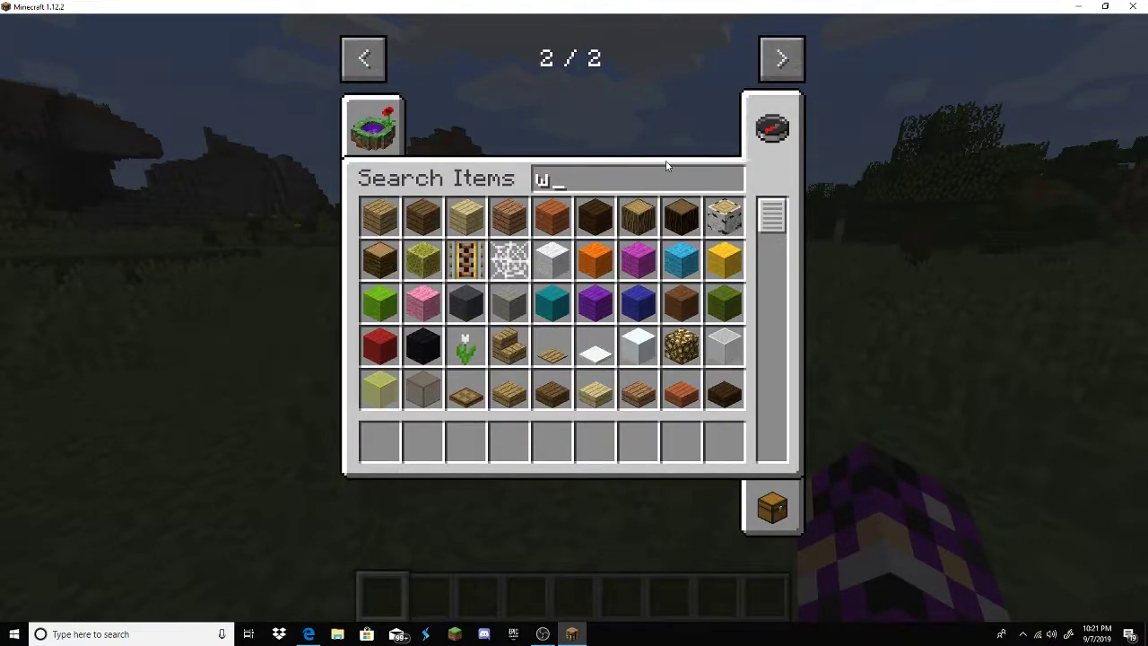
click(380, 217)
click(382, 437)
key(BackSpace)
key(BackSpace)
key(BackSpace)
key(BackSpace)
key(BackSpace)
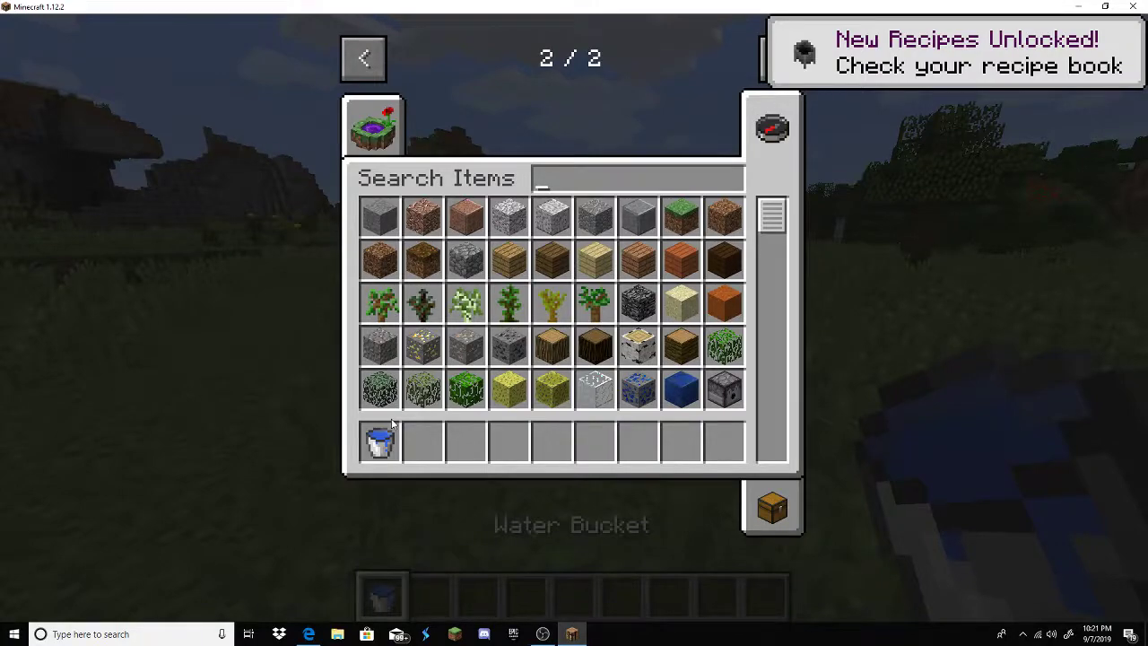
text(flowers)
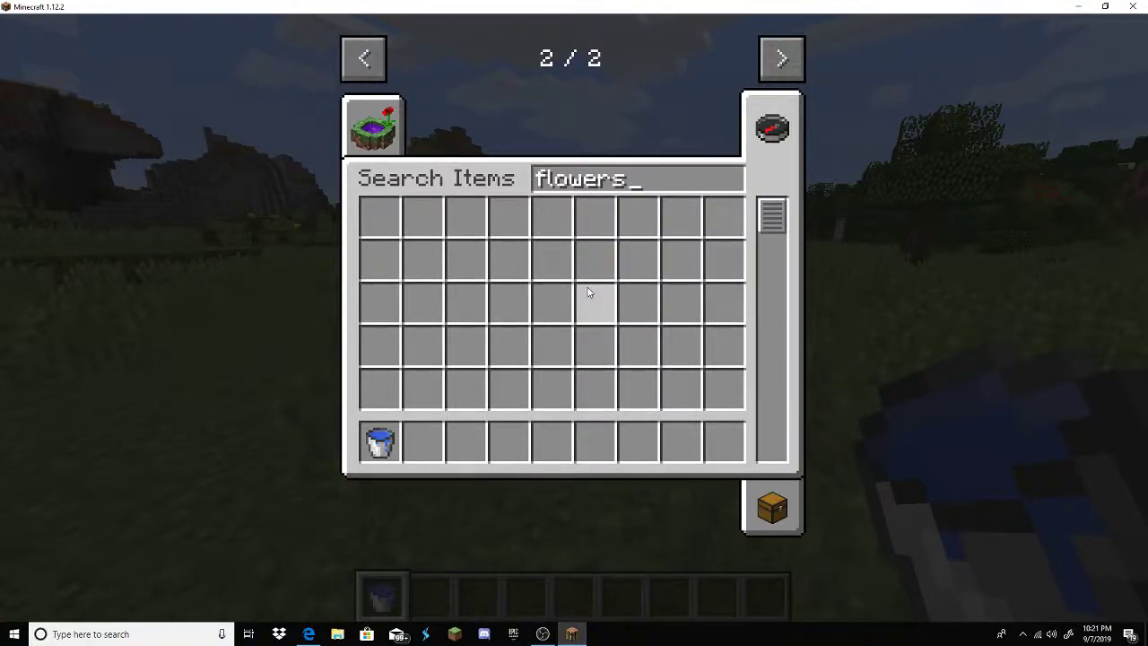
key(BackSpace)
key(BackSpace)
key(BackSpace)
key(BackSpace)
key(BackSpace)
key(BackSpace)
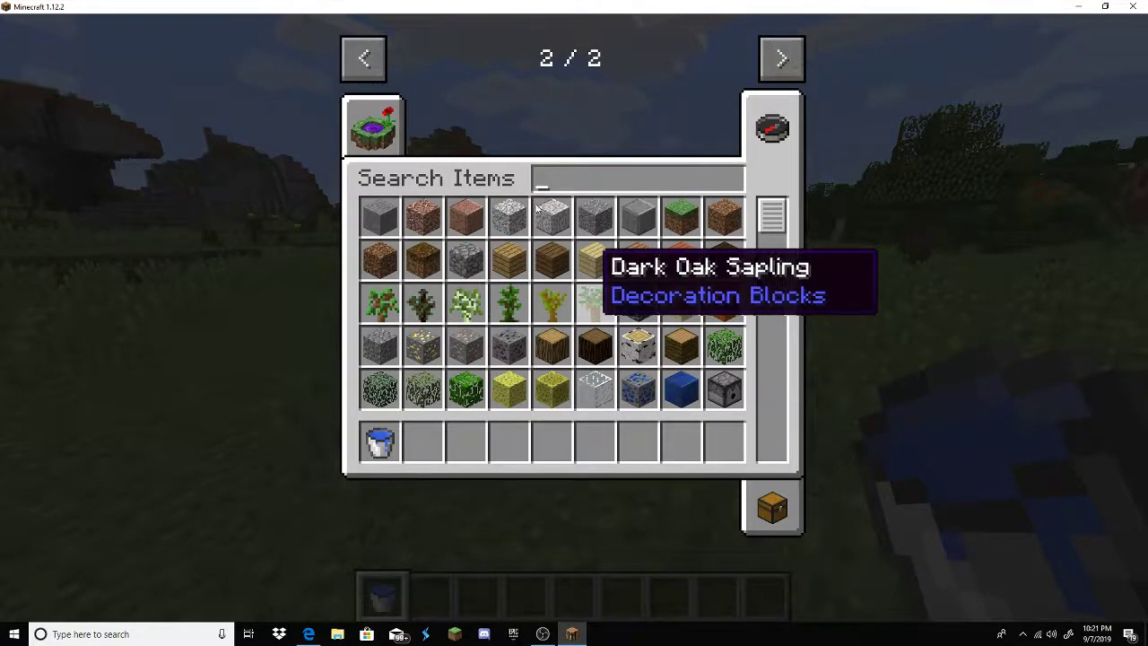
Put a poppy in the second hotbar slot and a diamond, found by searching "di", in the third, and close the inventory.
scroll(532, 199, down, 8)
scroll(510, 287, up, 3)
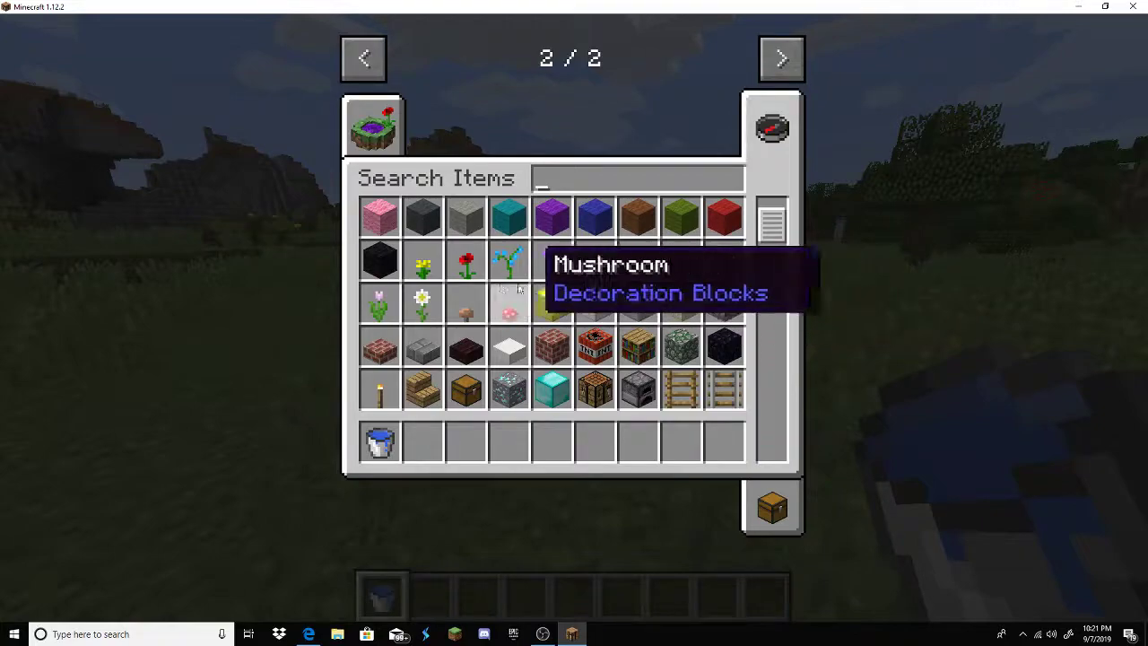
click(465, 262)
click(433, 433)
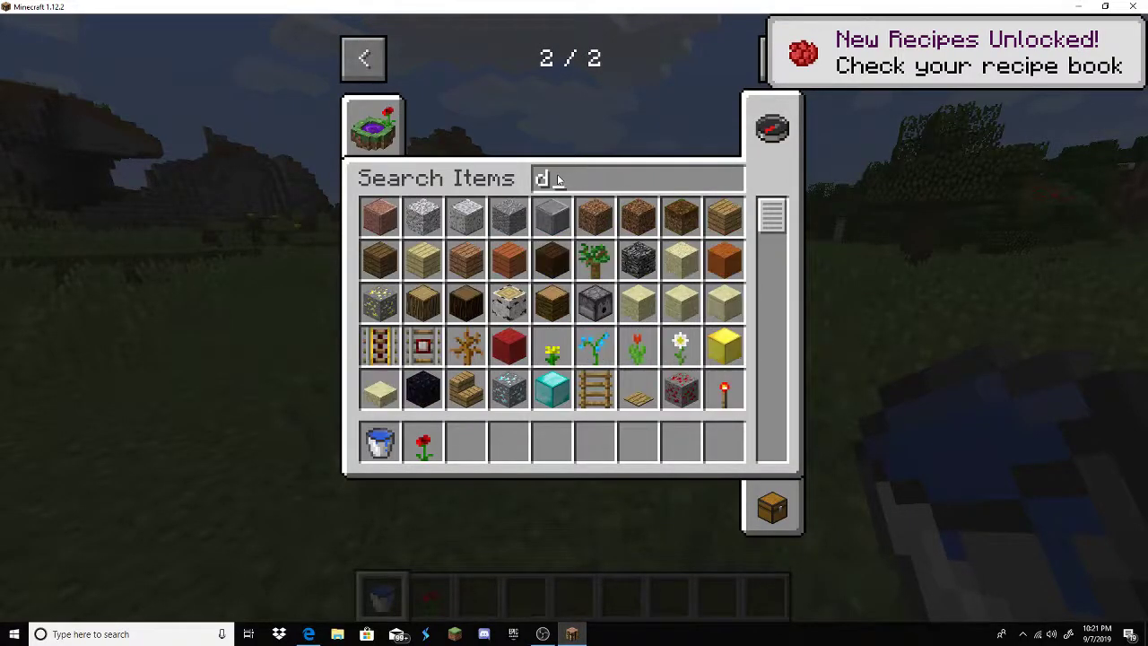
click(724, 218)
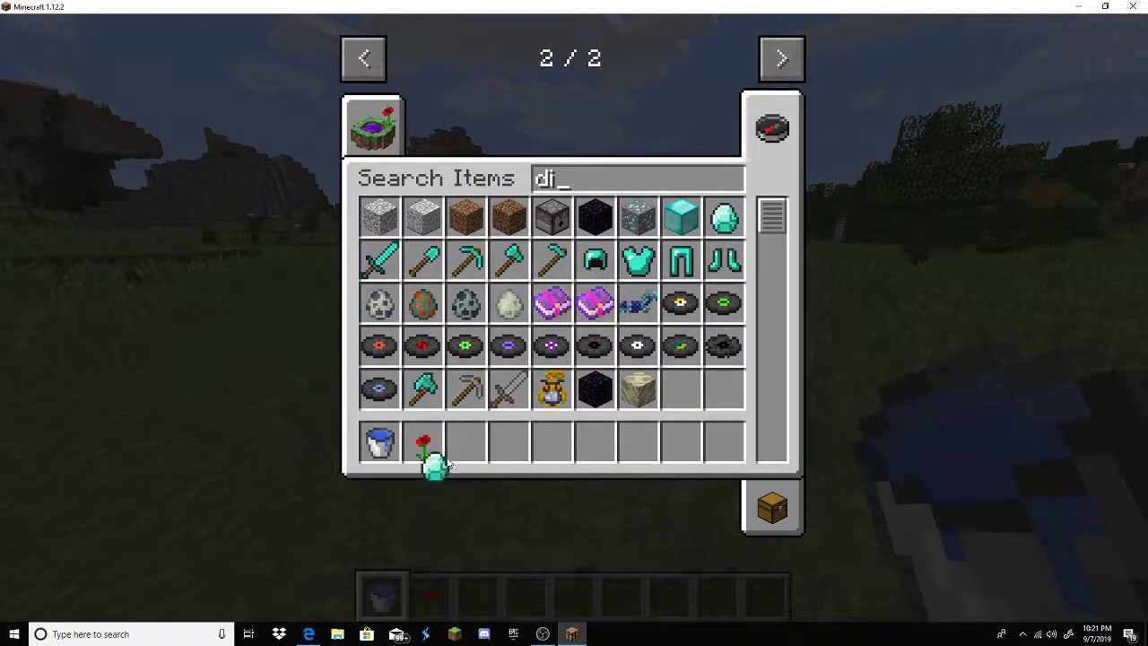
key(Escape)
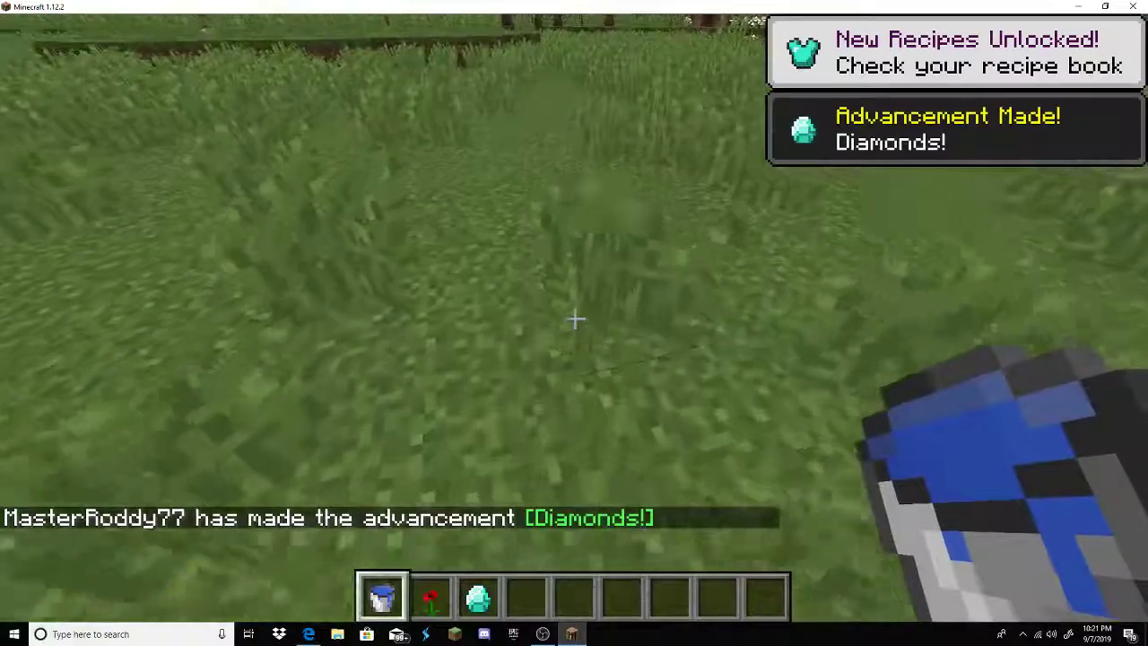
Dig a 2×2 hole one block deep in the grass with an empty hand.
scroll(574, 323, down, 1)
scroll(574, 319, down, 2)
drag(574, 319, 574, 319)
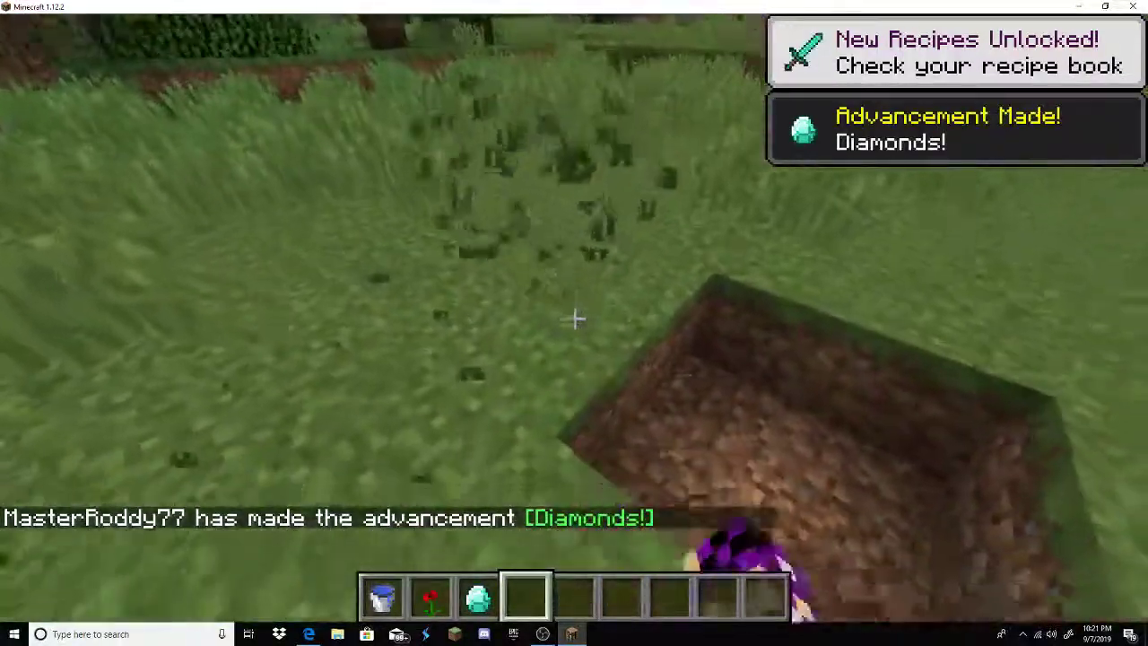
Plant poppies on the grass blocks all around the edge of the dug hole.
scroll(574, 320, up, 2)
right_click(573, 320)
right_click(574, 320)
right_click(574, 319)
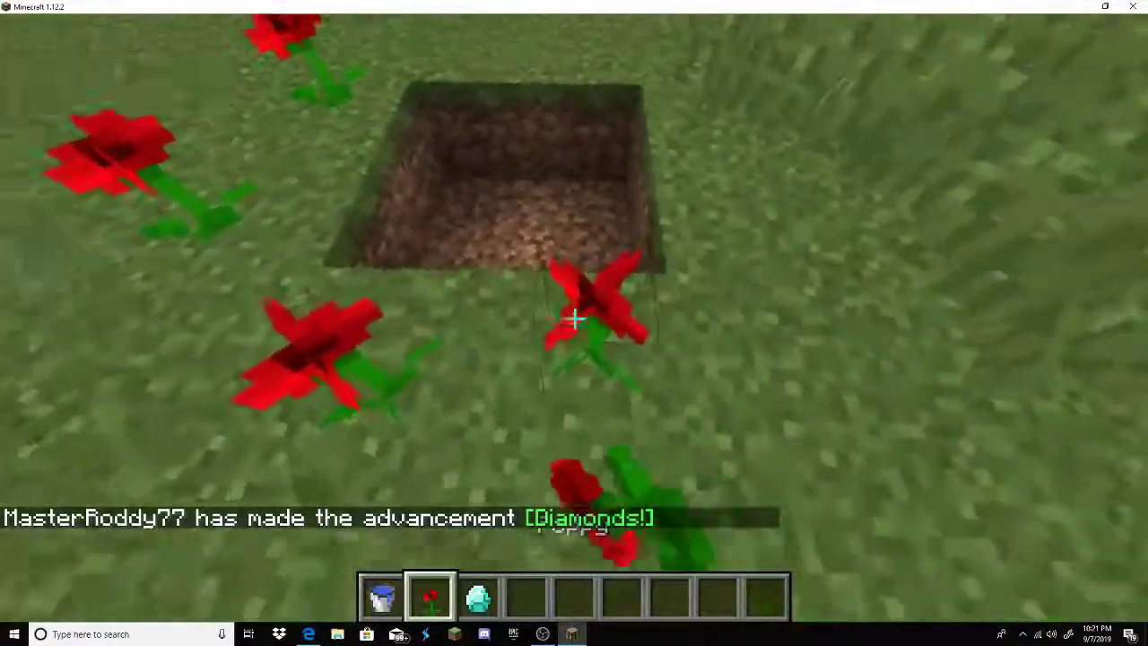
right_click(573, 320)
click(574, 319)
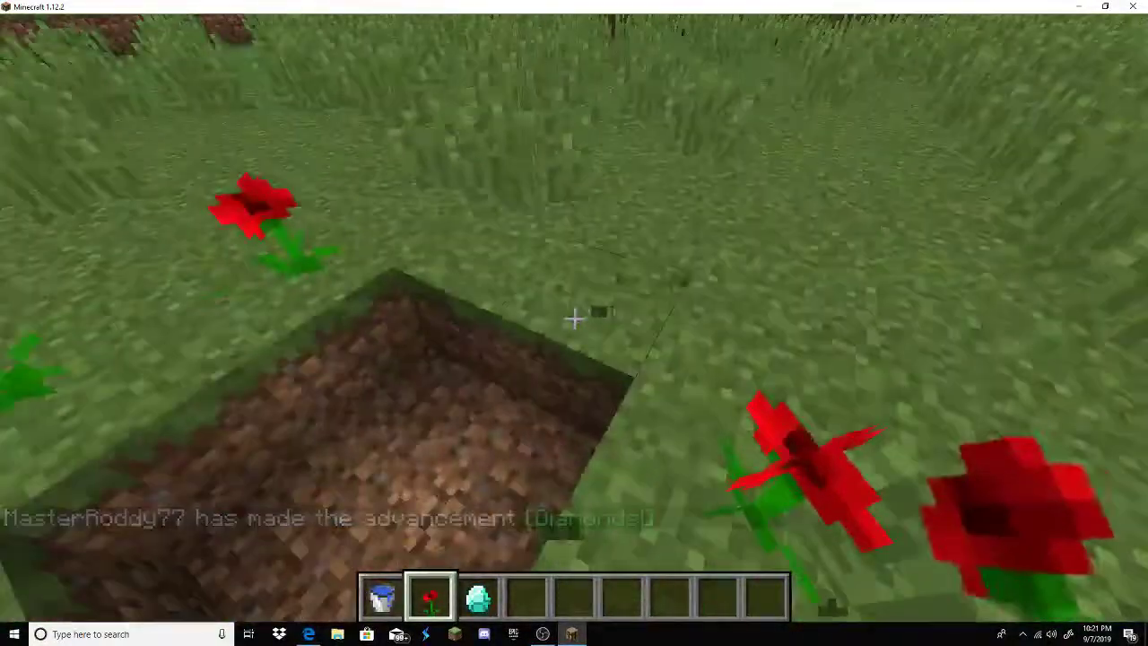
right_click(574, 320)
right_click(574, 319)
right_click(574, 319)
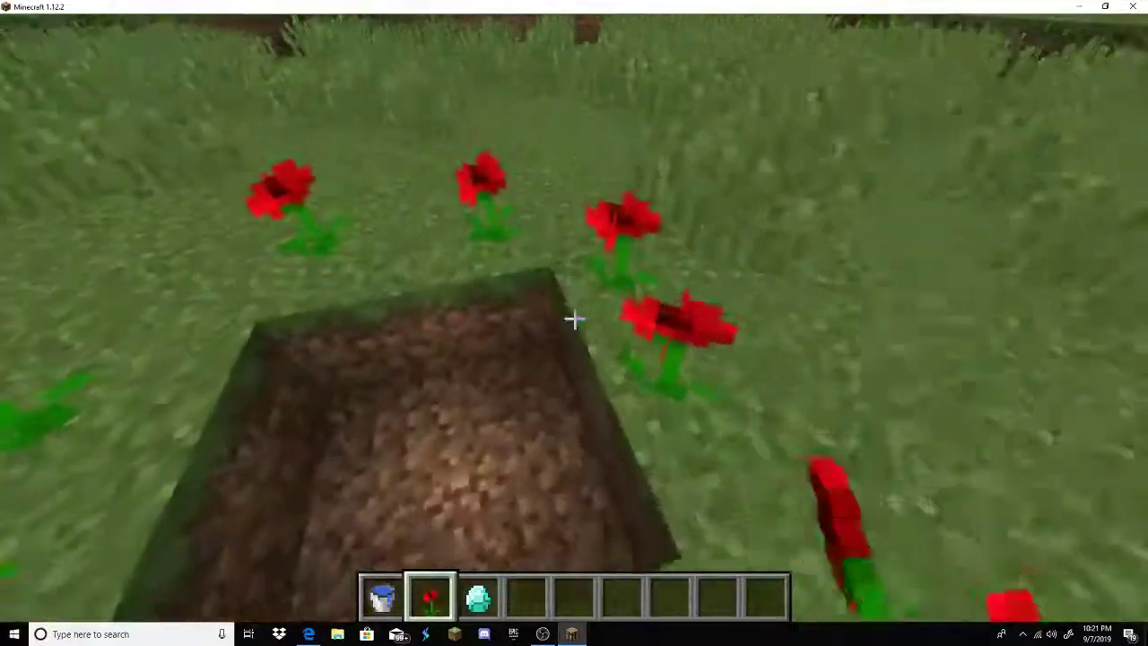
right_click(574, 319)
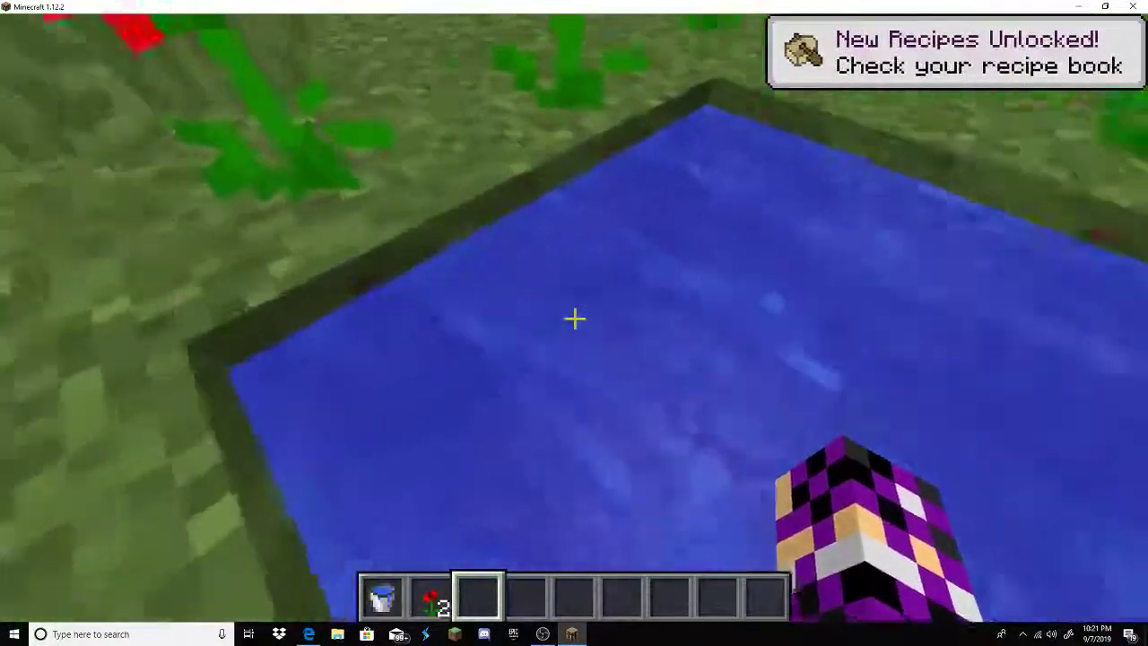
Leave the filled pool and dig another 2×2 hole one block deep on a fresh patch of grass.
scroll(575, 318, up, 1)
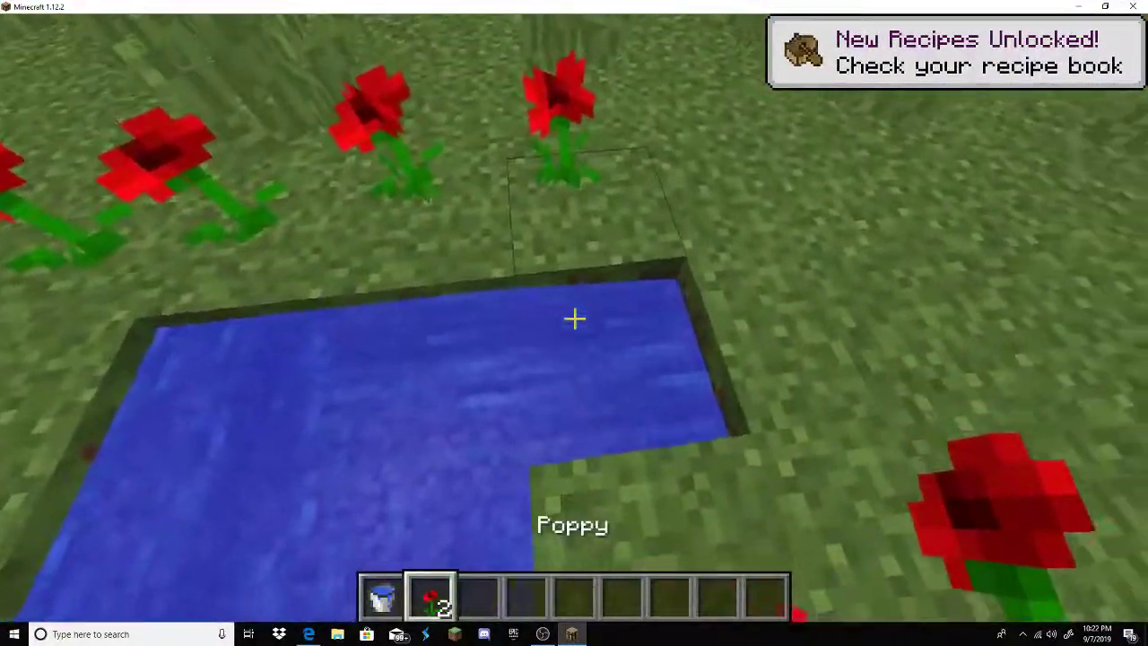
scroll(575, 319, up, 1)
scroll(575, 319, down, 2)
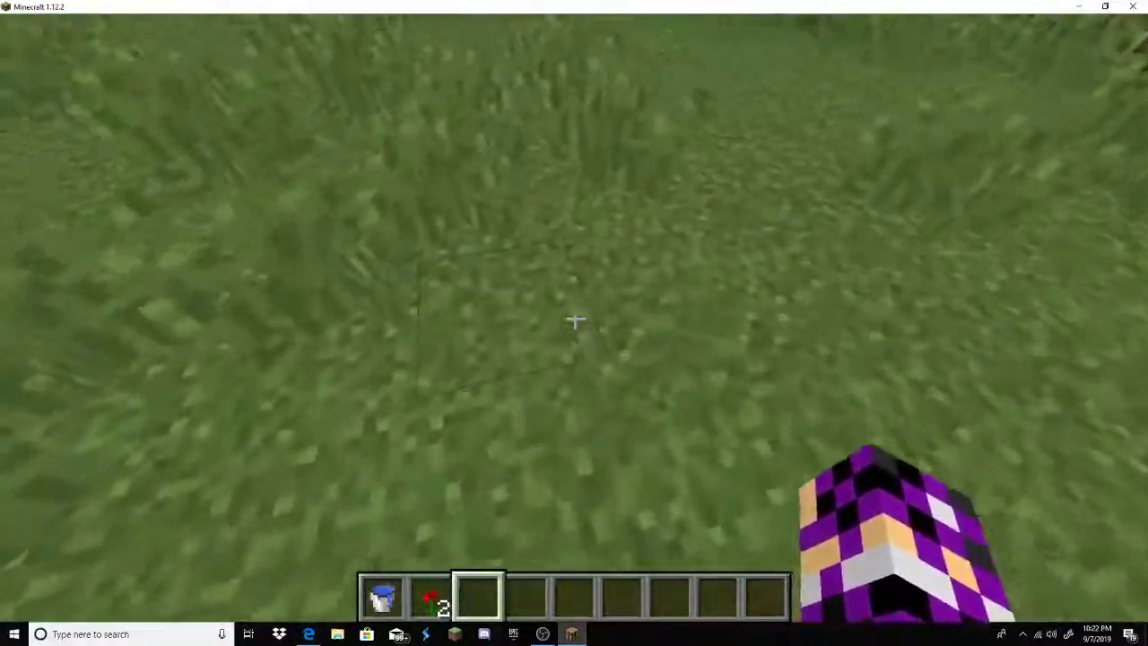
click(575, 319)
click(575, 318)
click(575, 319)
Surround the second hole with poppies on the bordering grass blocks.
key(2)
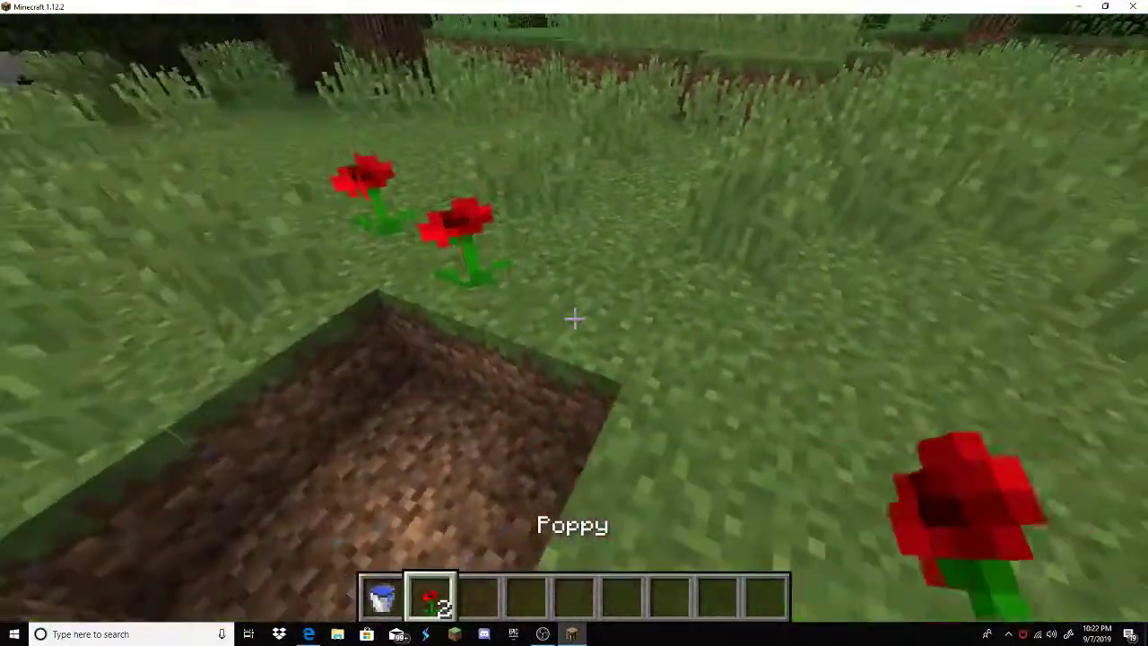
right_click(575, 318)
right_click(575, 318)
right_click(575, 318)
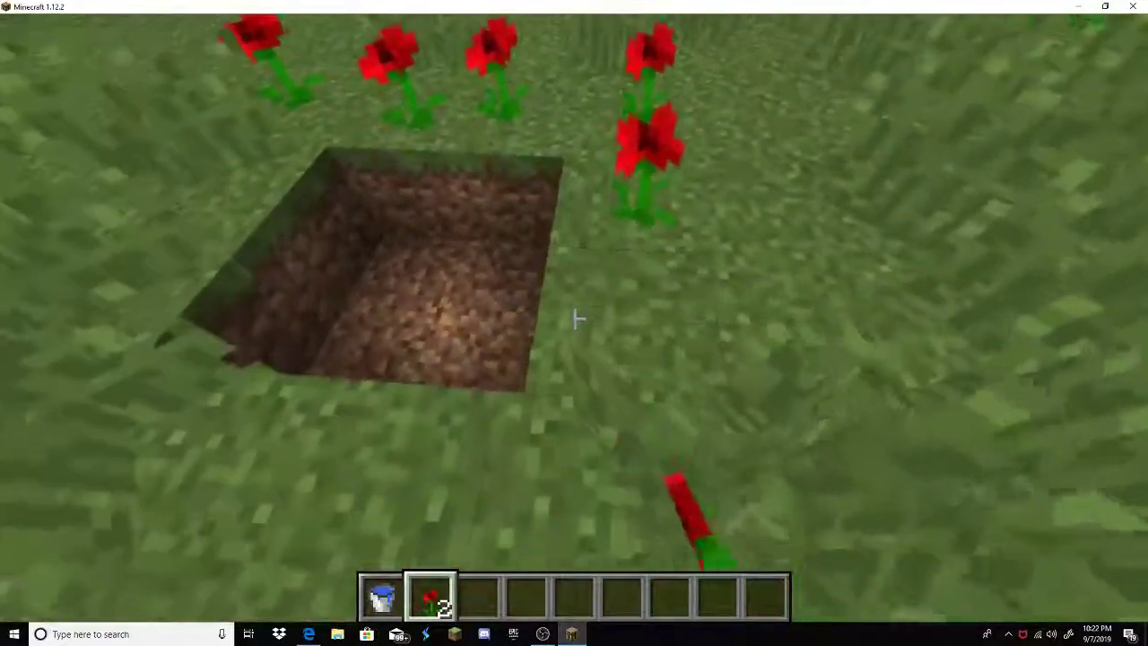
right_click(575, 318)
right_click(575, 318)
right_click(575, 318)
right_click(575, 319)
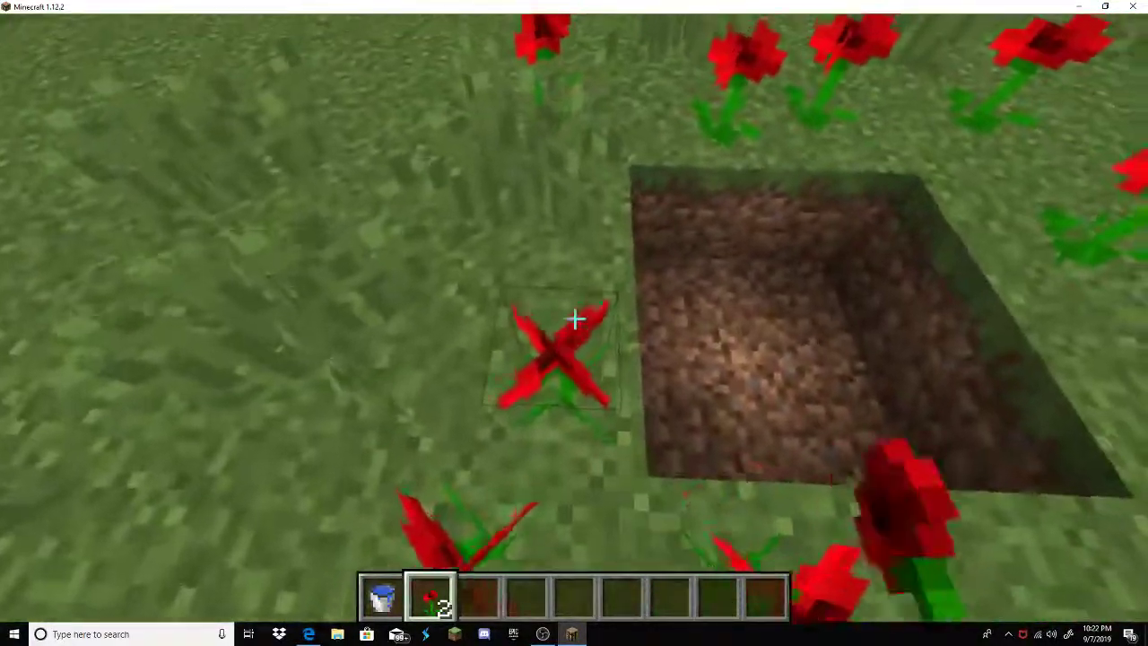
Search the creative items for "di", add a stack of 64 diamonds to the third hotbar slot, and close the inventory.
key(1)
text(e)
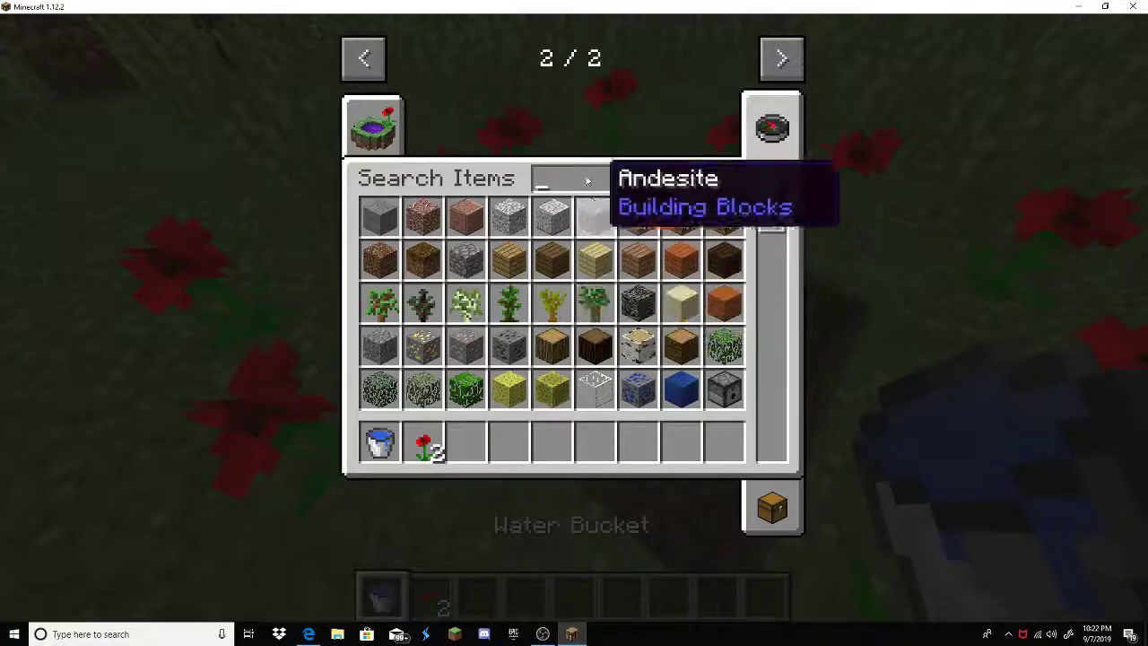
text(di)
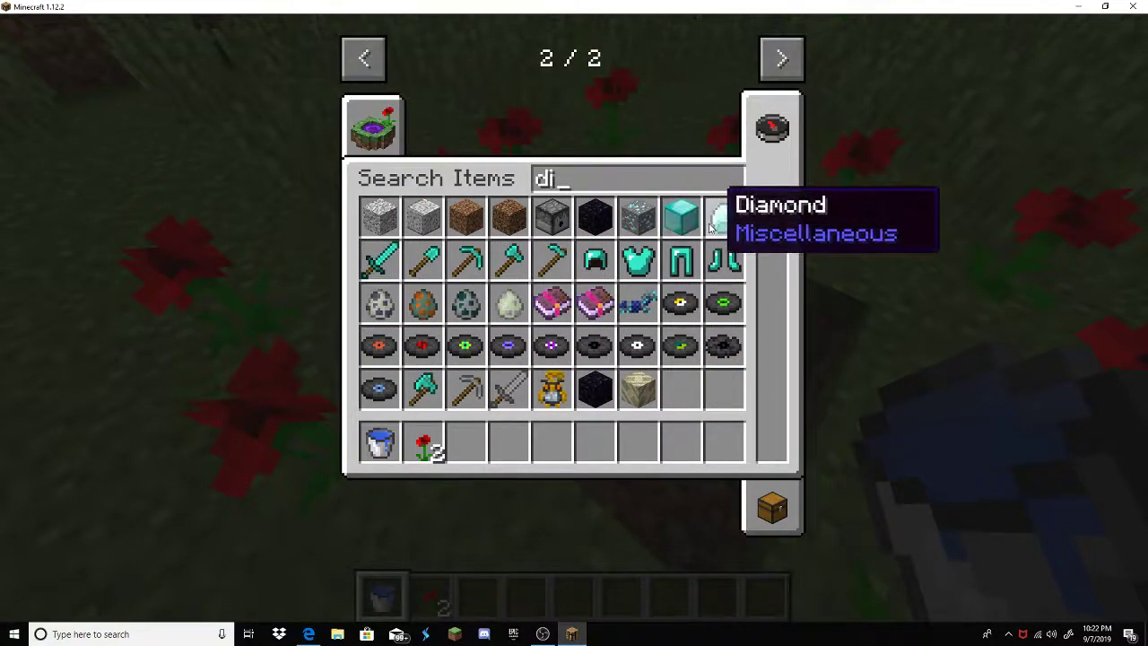
key(Escape)
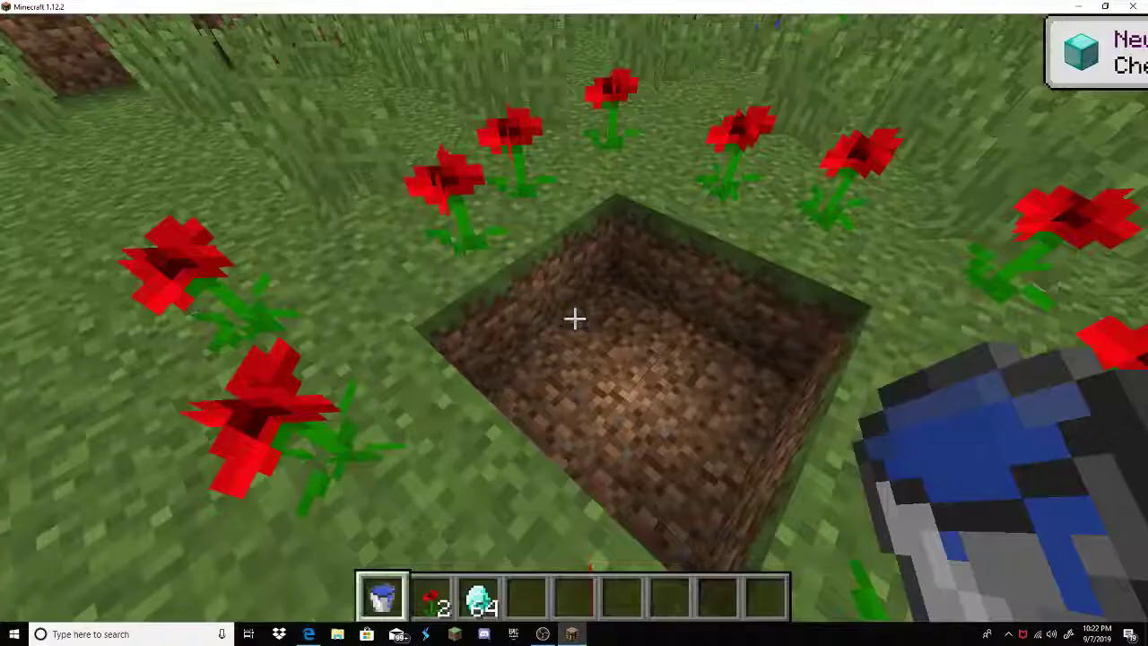
Fill the poppy-ringed hole with water and throw a diamond into the pool.
right_click(574, 319)
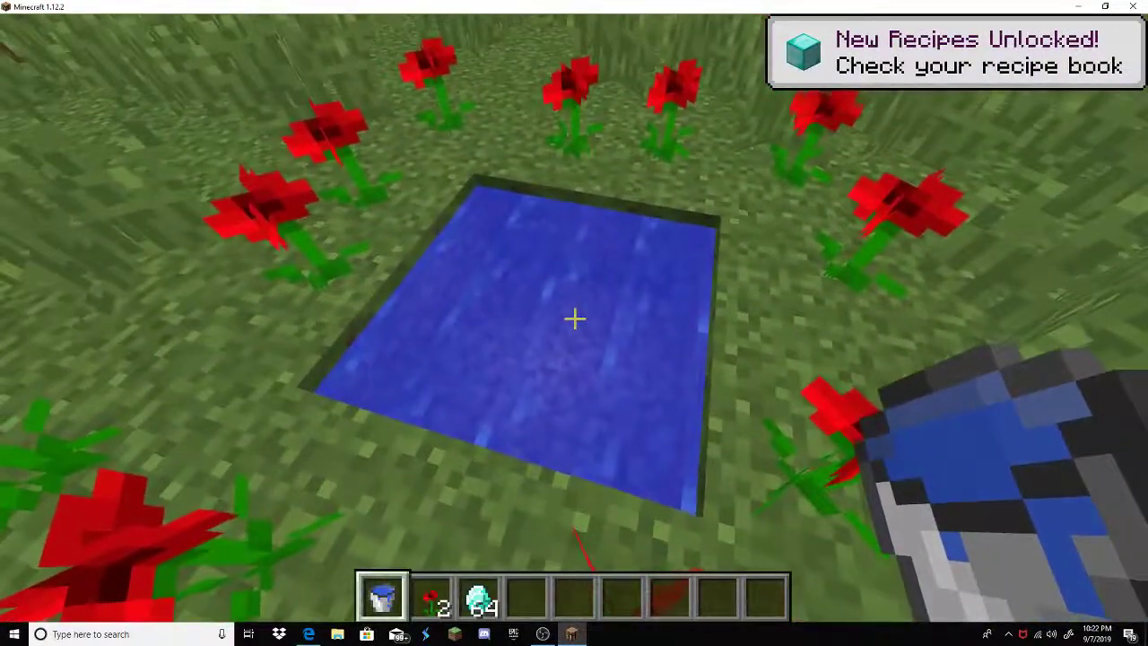
key(3)
key(q)
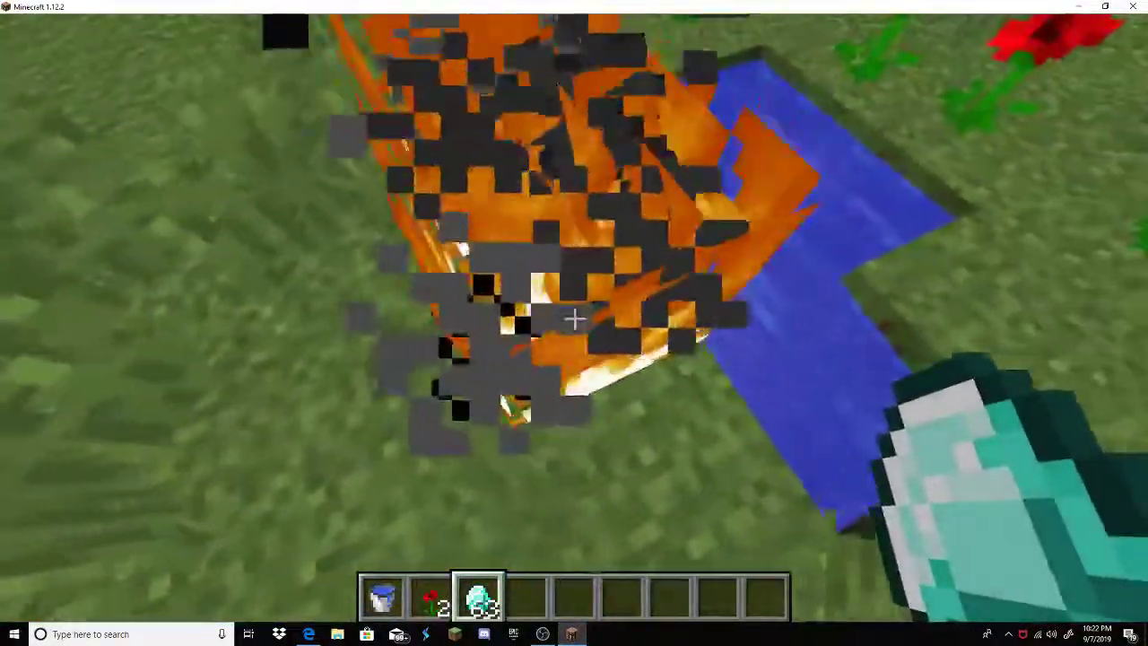
click(575, 318)
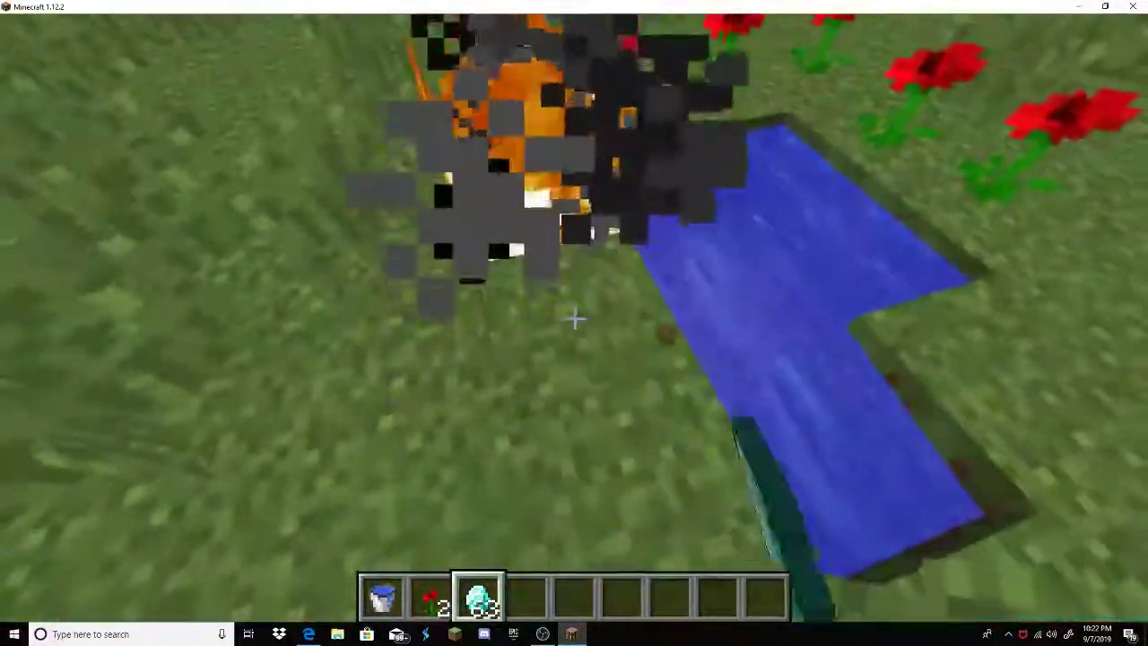
click(574, 318)
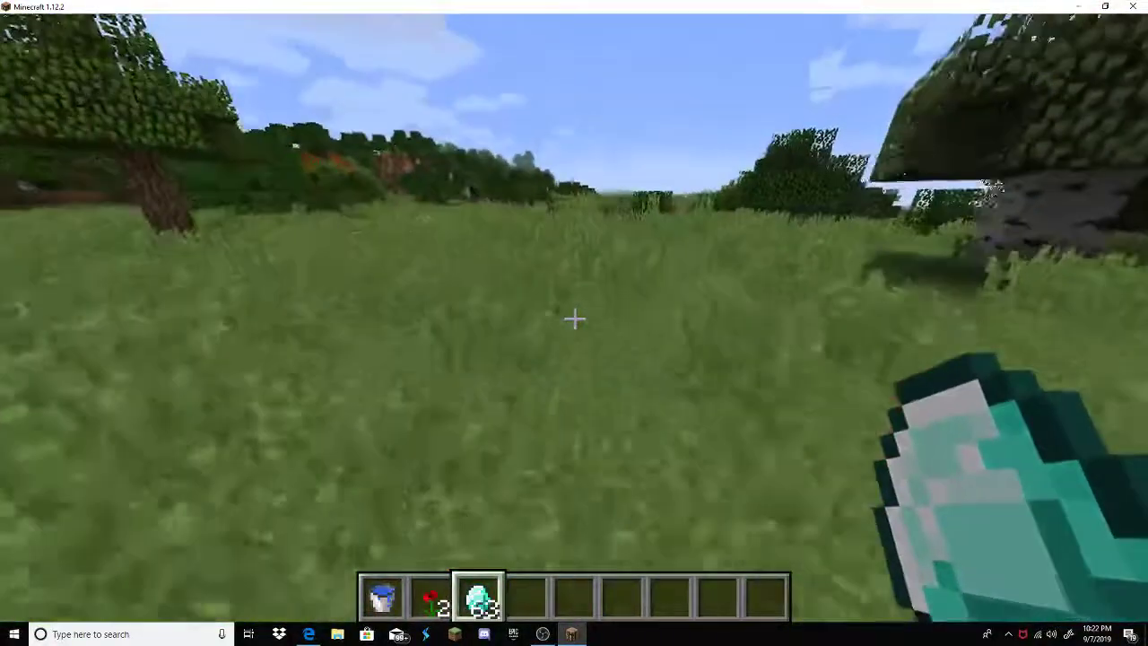
Dig a fresh 2×2 hole one block deep in the grass near the pond and ring it with poppies.
scroll(574, 318, down, 1)
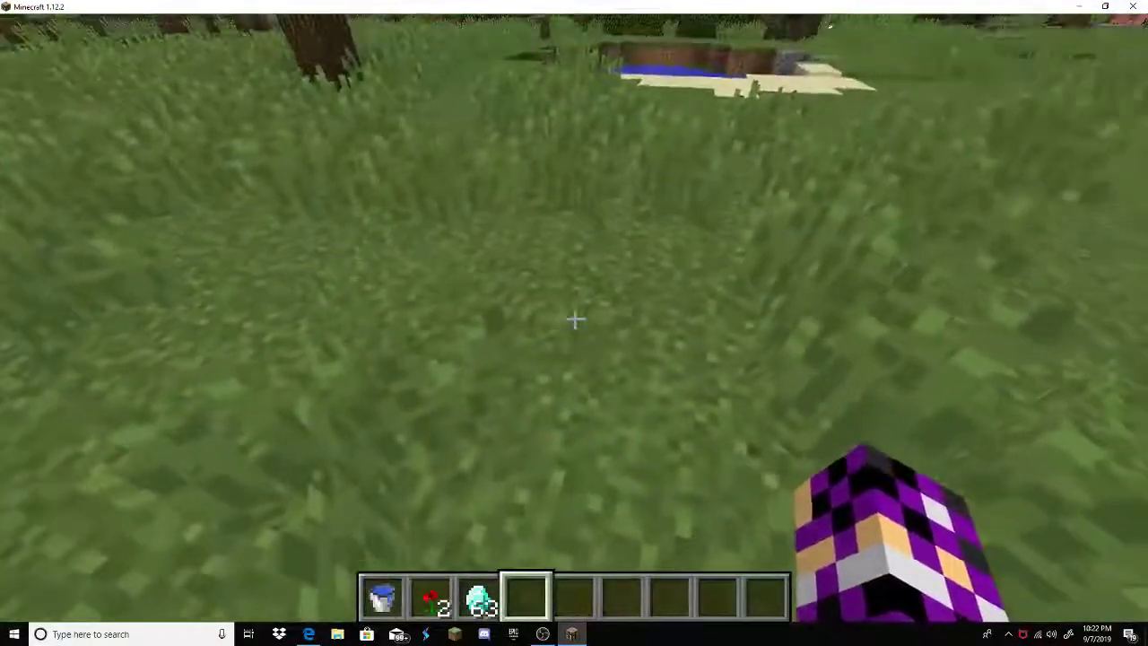
click(574, 319)
scroll(574, 318, up, 2)
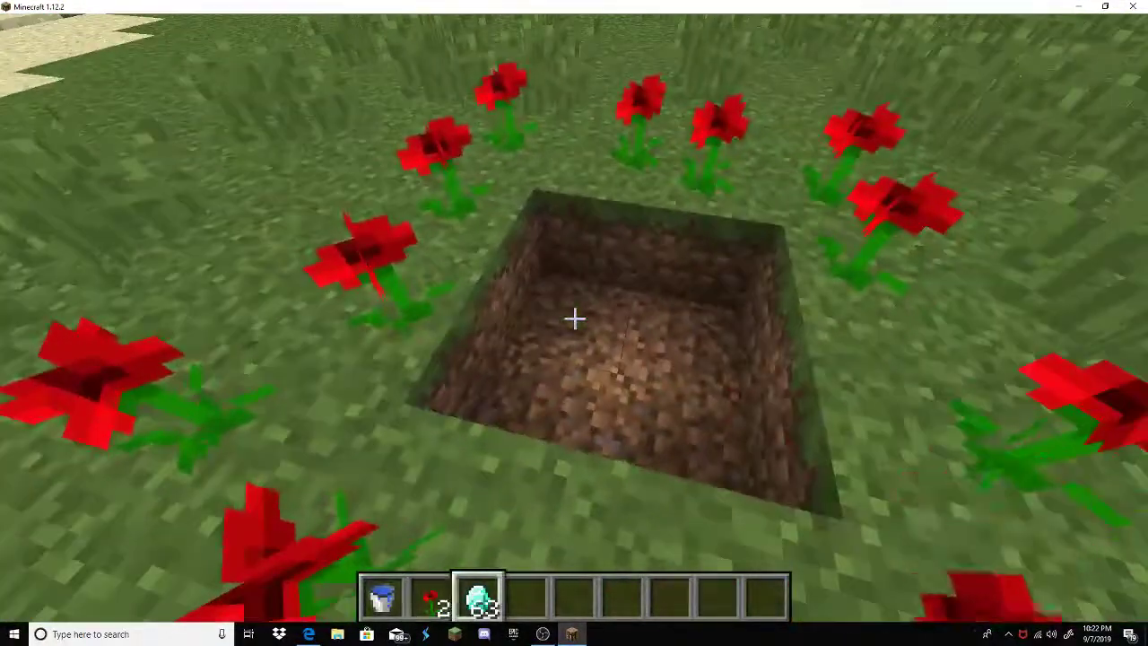
Fill the poppy-ringed hole with water and throw a diamond into it to create the Twilight Forest portal.
scroll(574, 318, up, 1)
right_click(574, 318)
scroll(574, 318, down, 1)
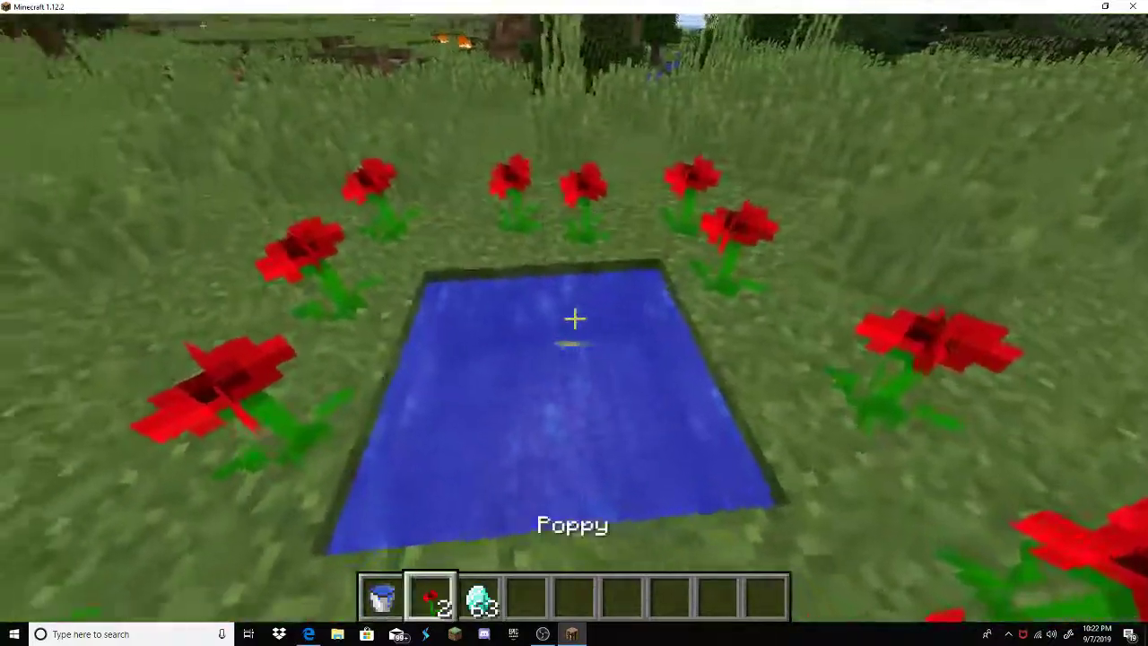
scroll(574, 319, down, 1)
key(q)
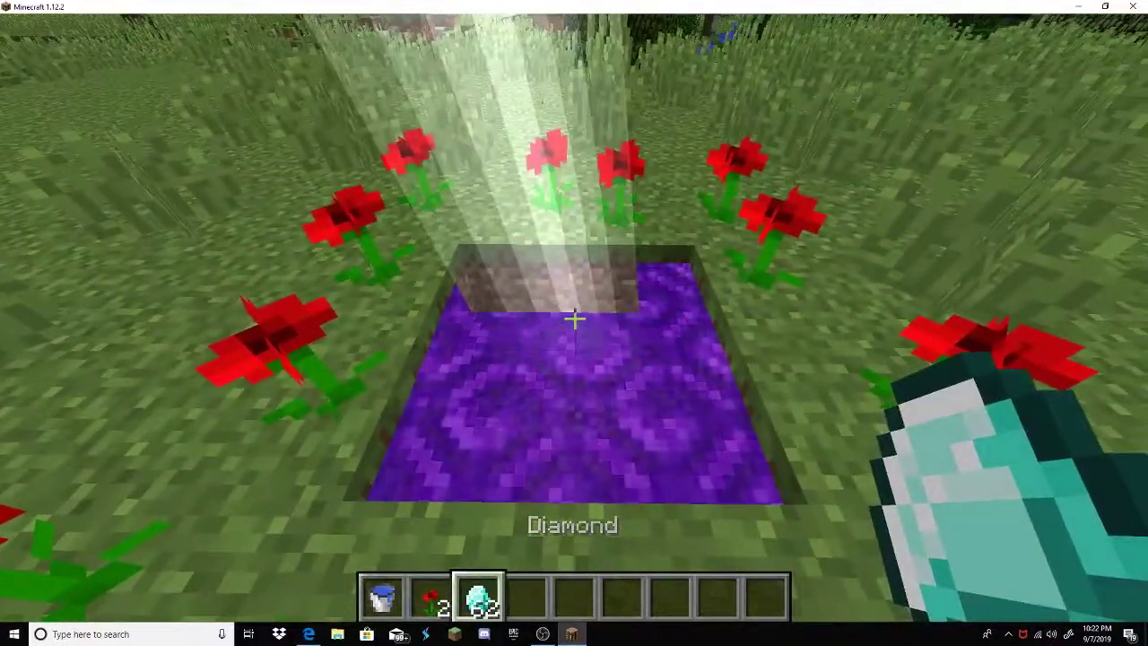
Jump into the purple portal and walk out onto the grass in the Twilight Forest.
key(w)
key(space)
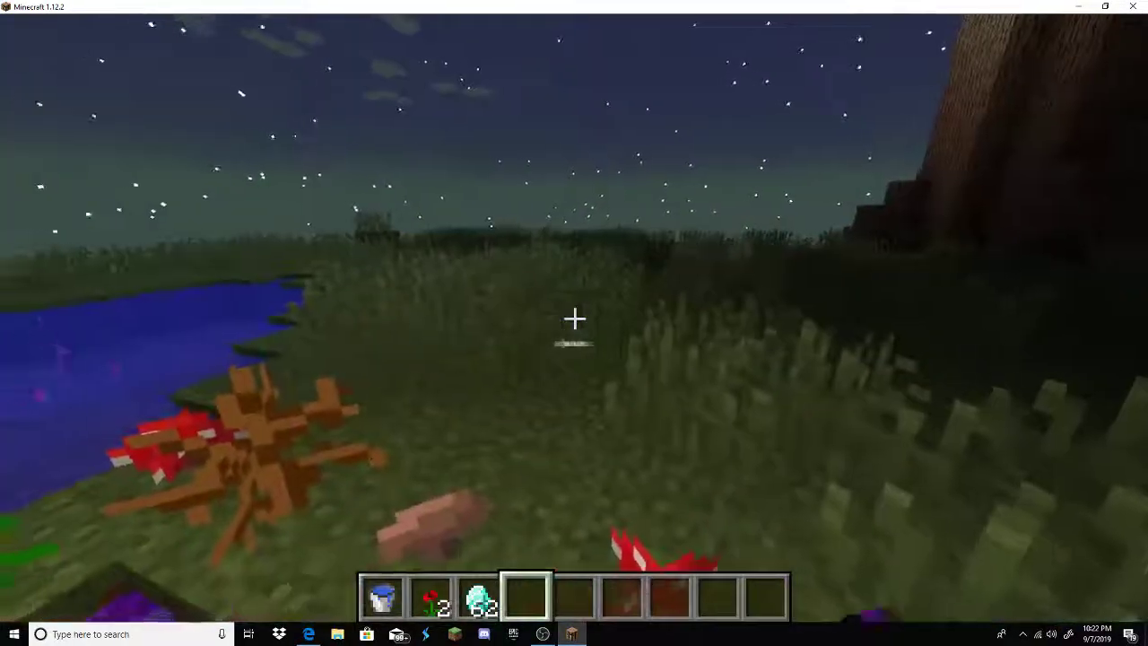
key(w)
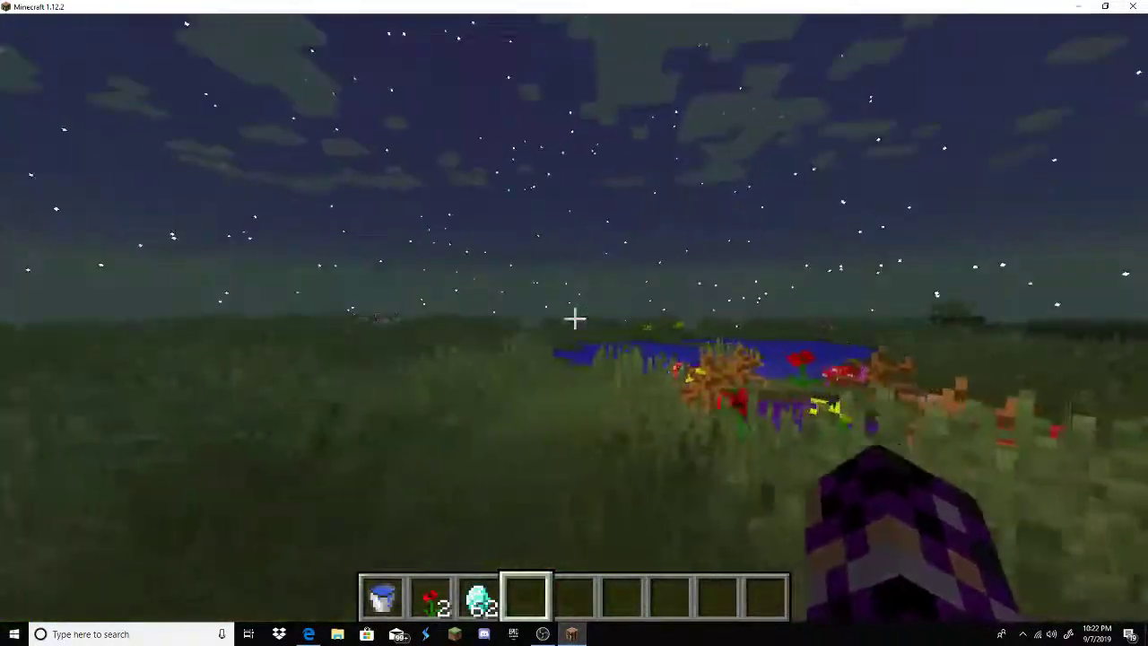
Approach the giant tree near the portal, look up along its trunk, and back away from it.
key(w)
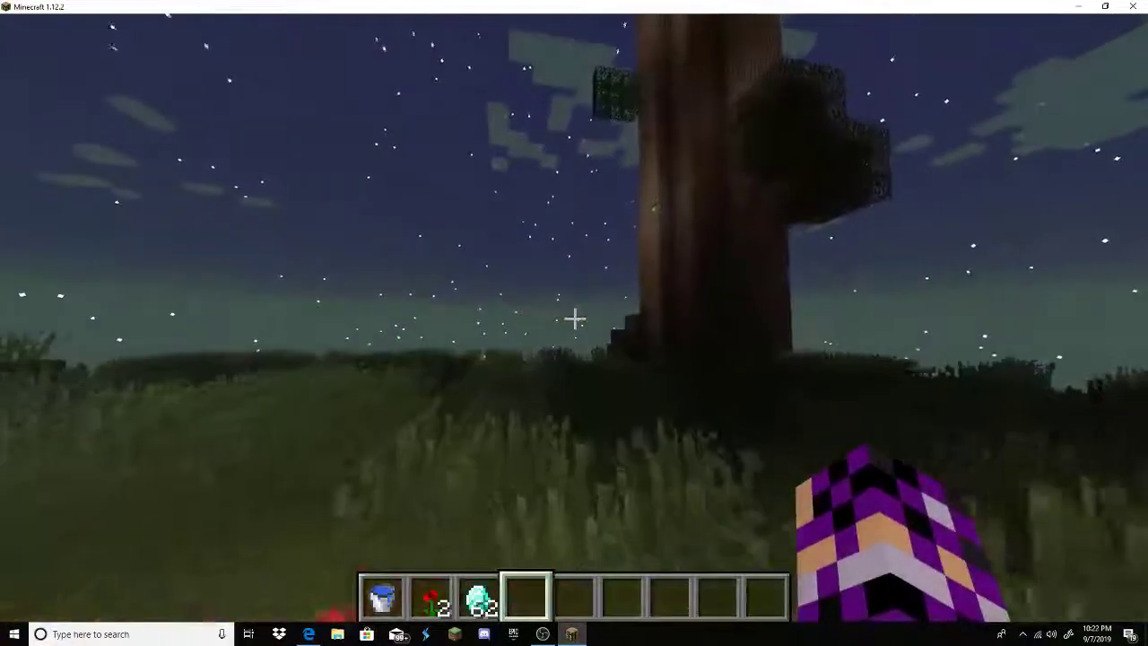
key(w)
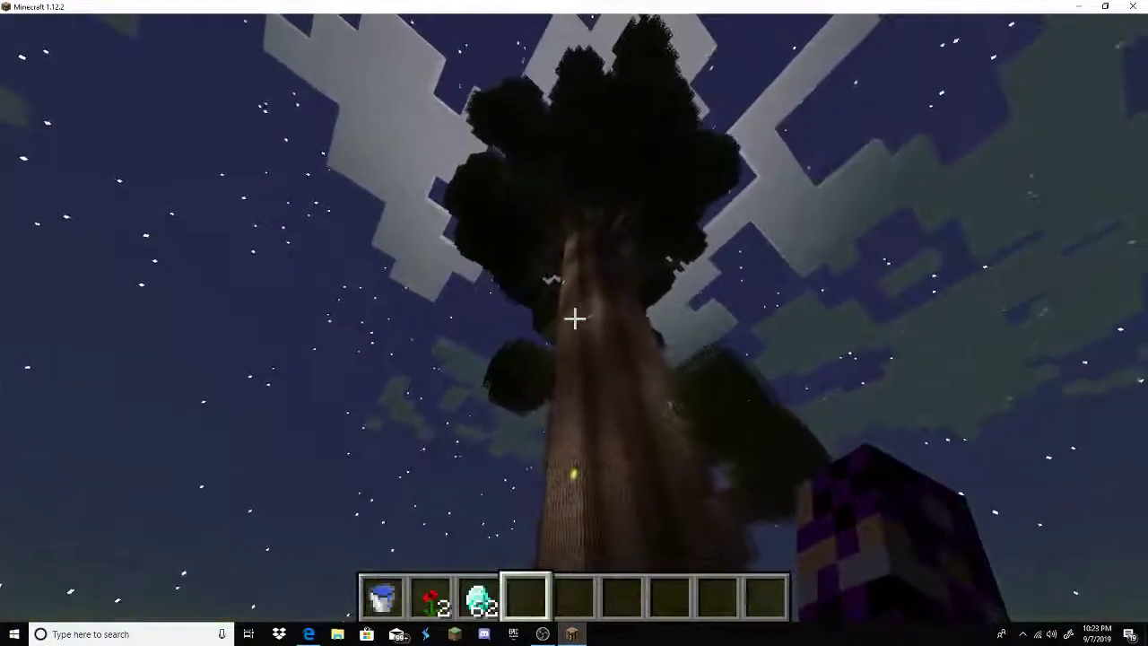
key(w)
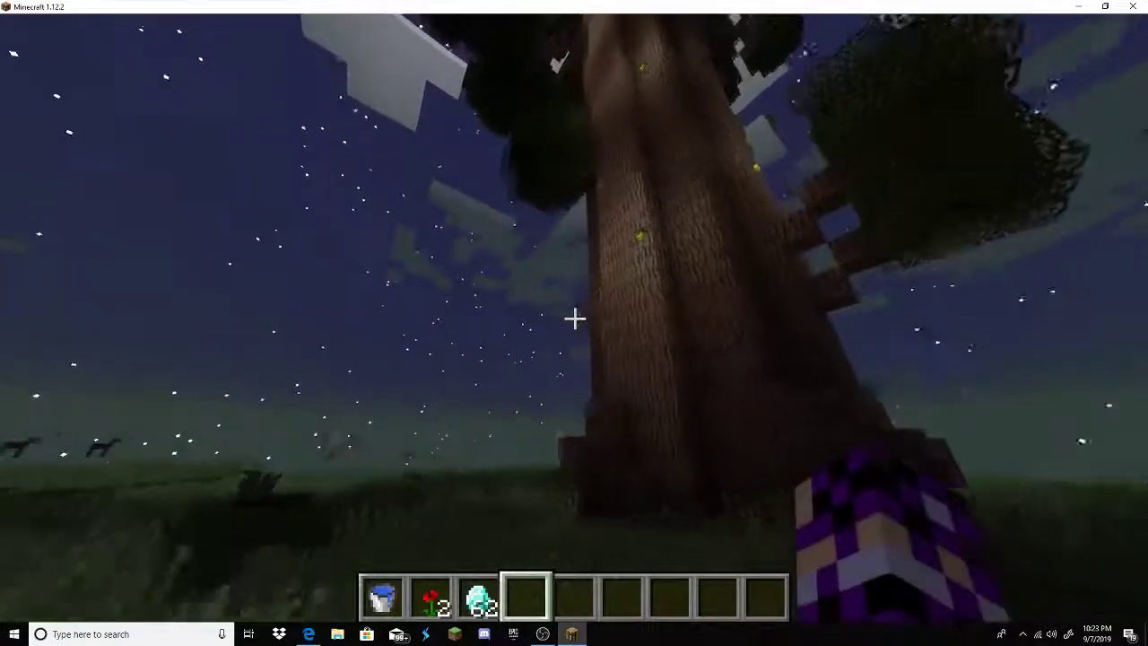
key(w)
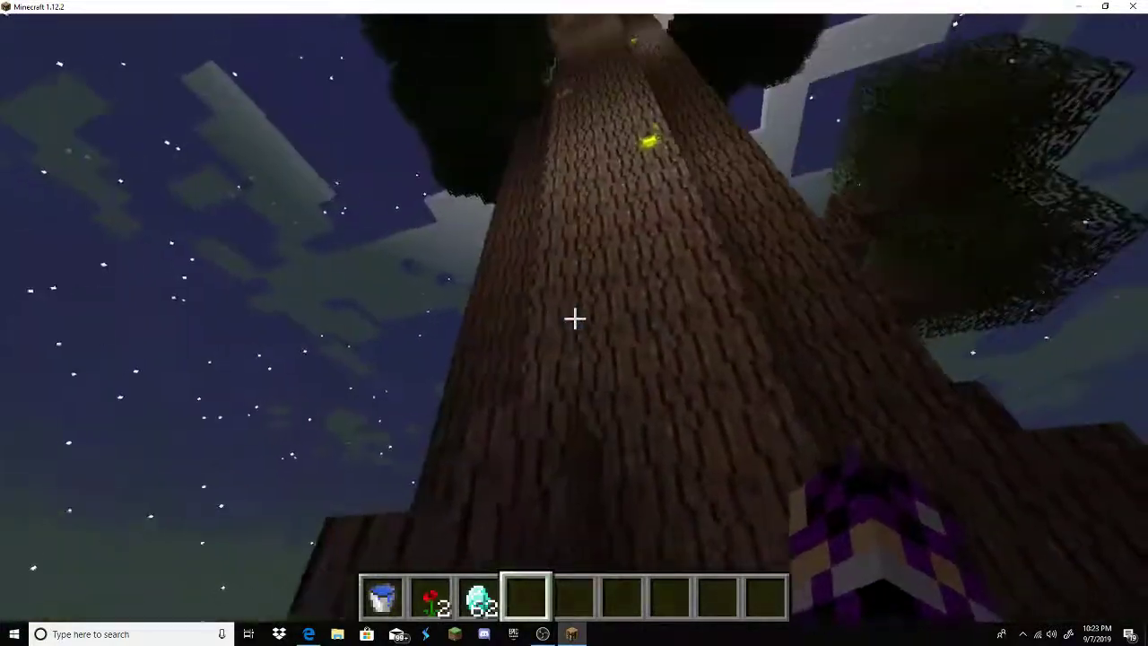
key(w)
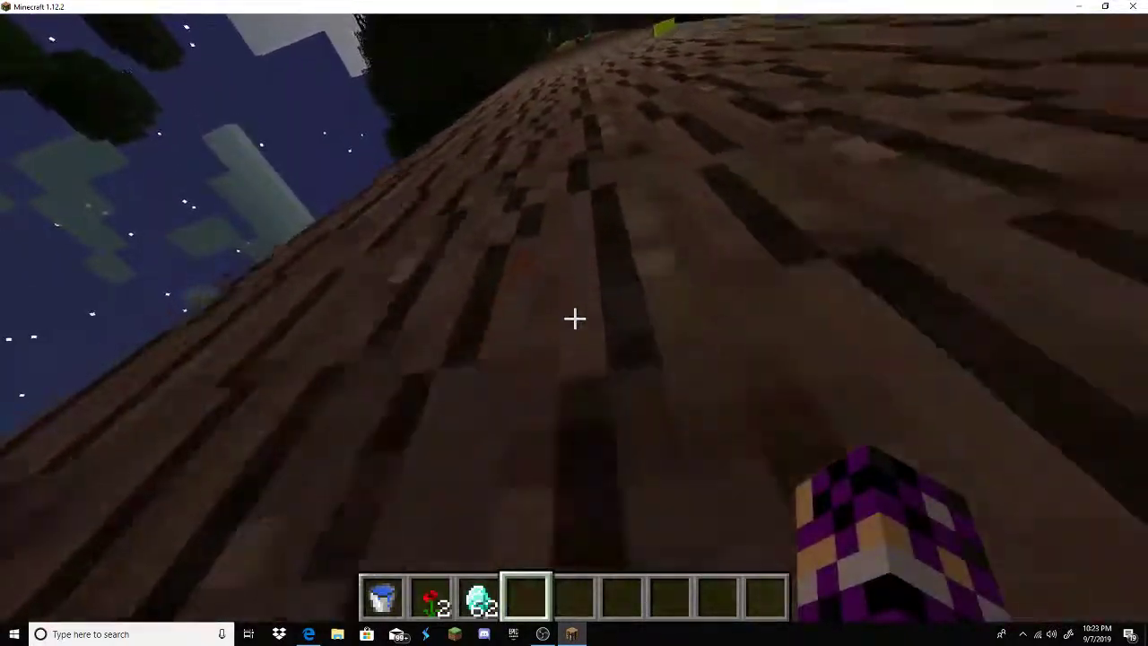
key(s)
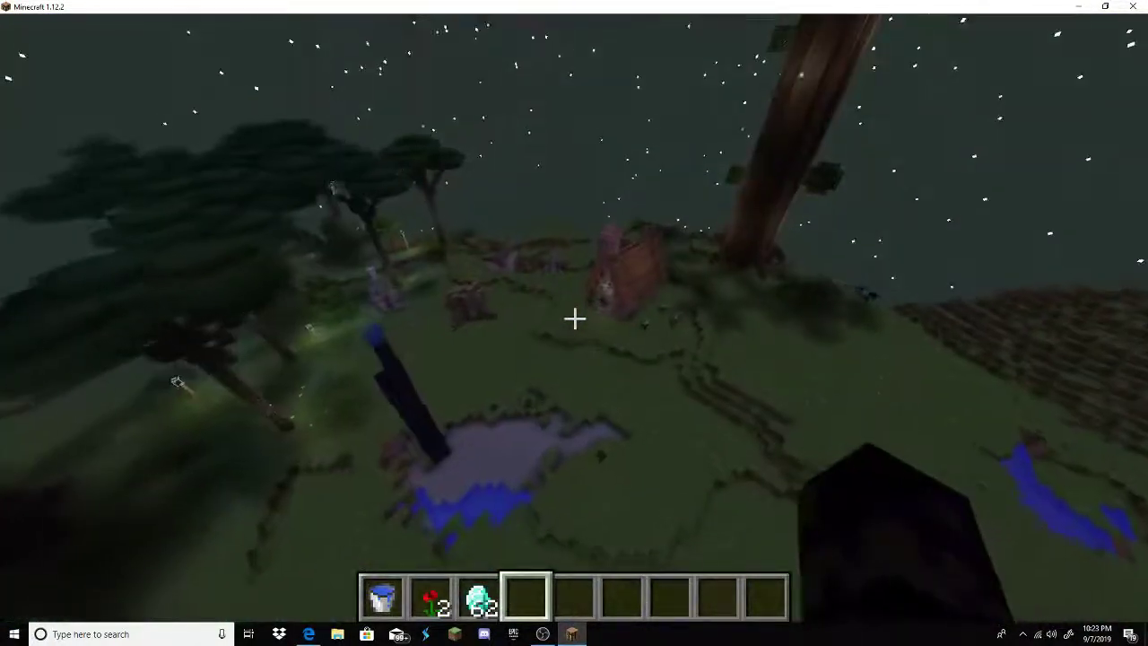
Fly over the Twilight Forest landscape and descend to the cobblestone cottage with the wooden roof.
key(w)
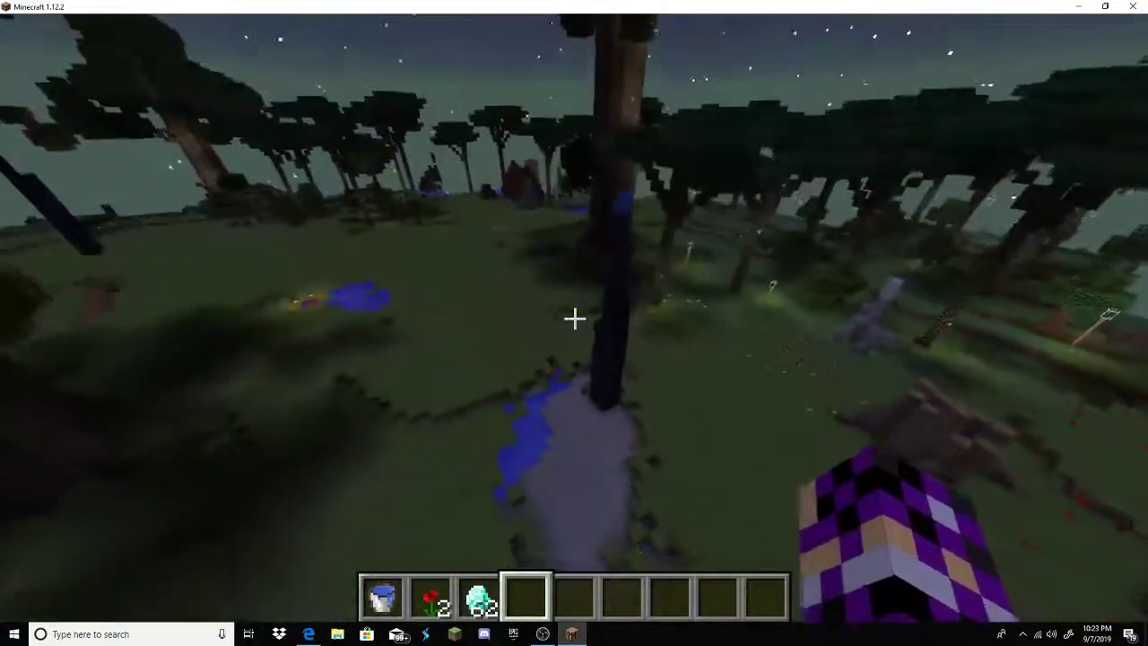
key(w)
key(shift)
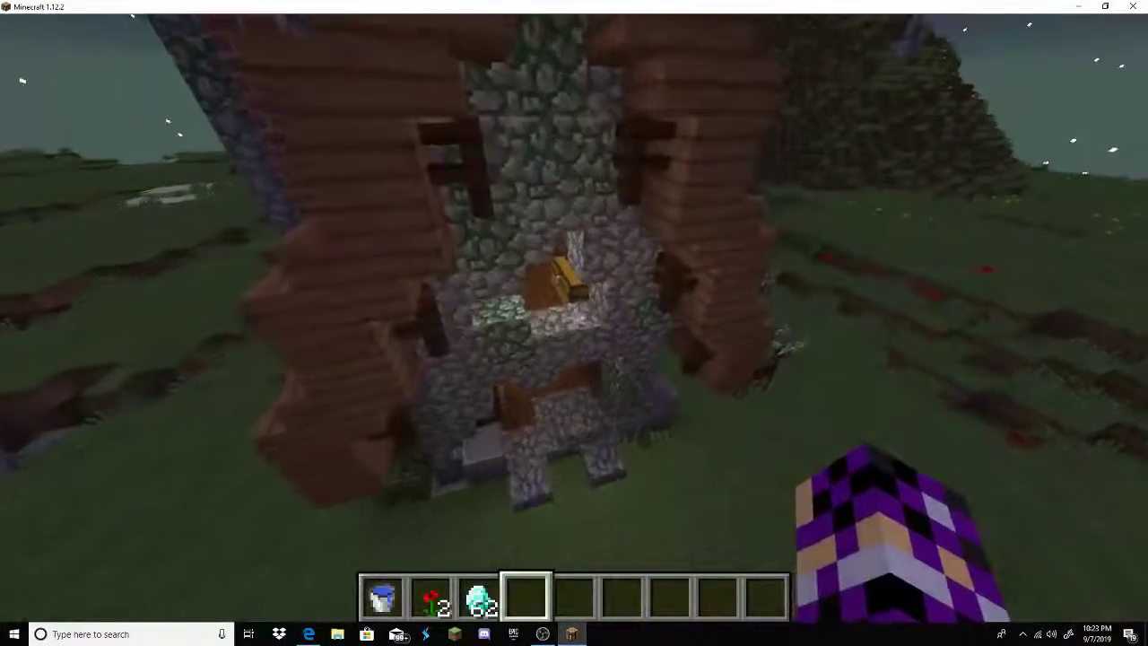
Look into the cottage's upper floor, enter the ground floor, and check the contents of the chest there.
key(w)
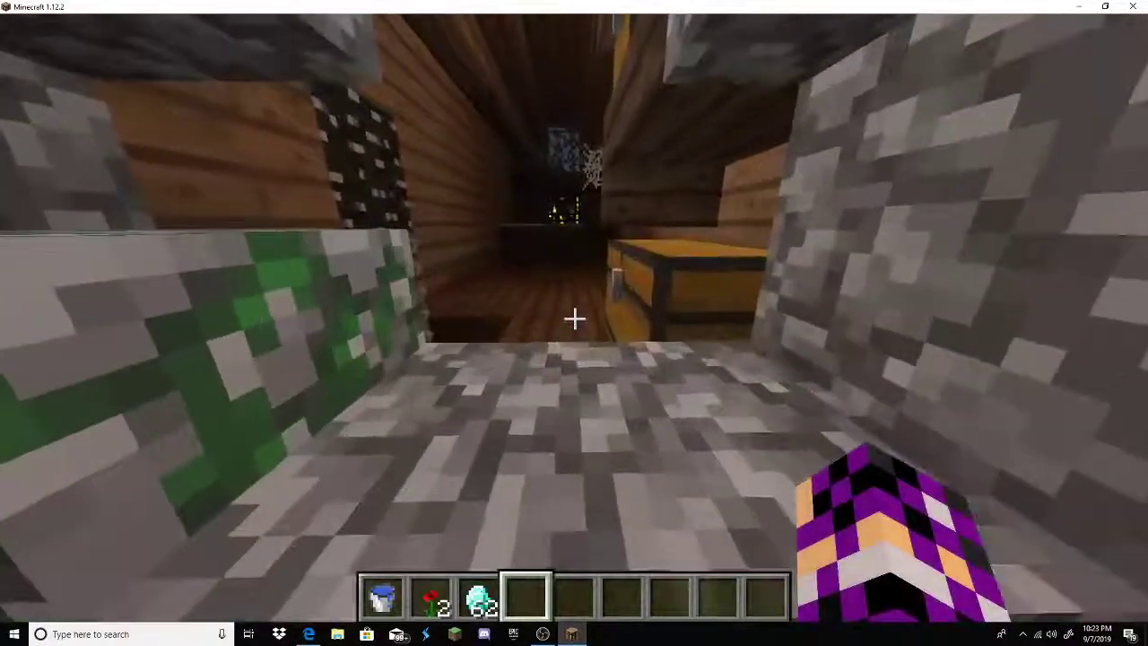
key(w)
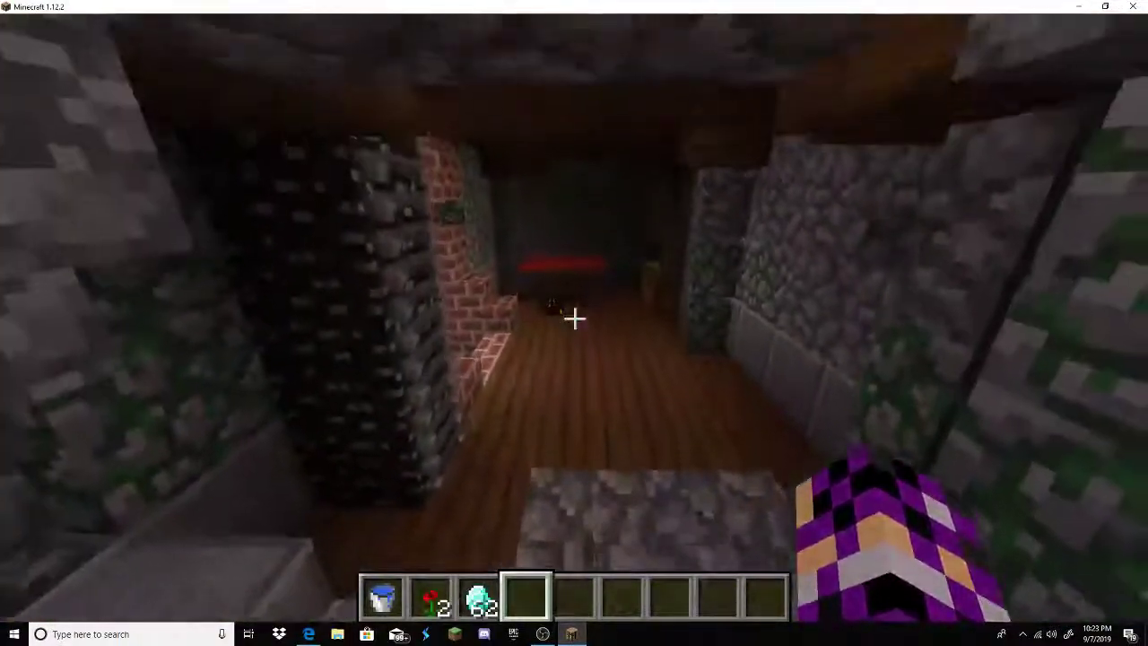
key(w)
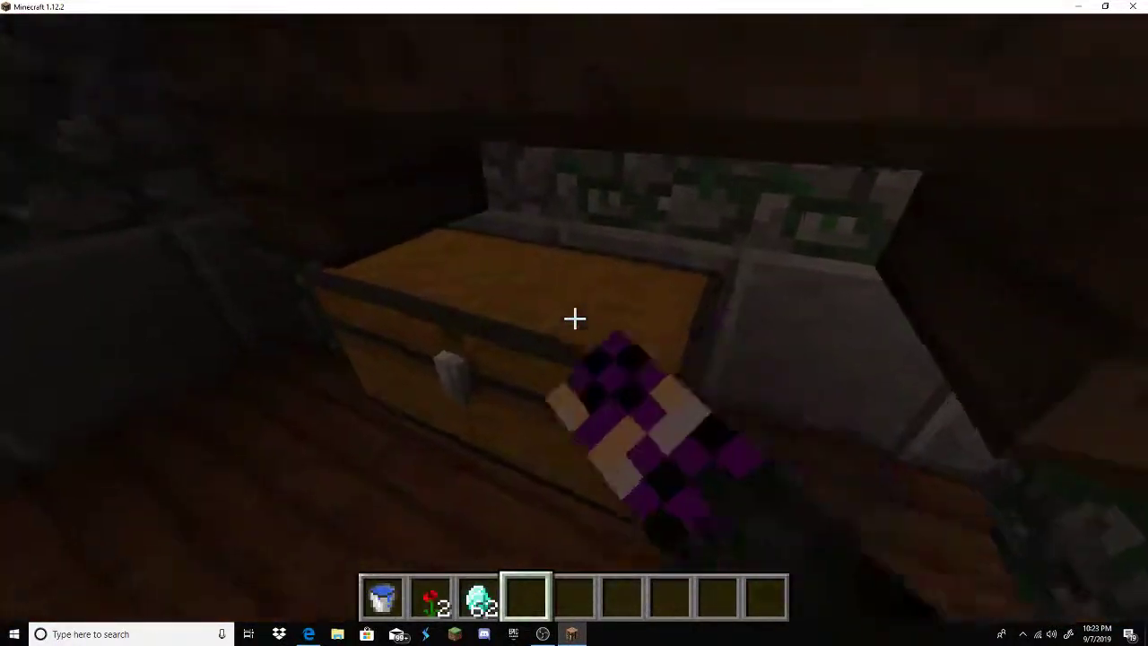
right_click(574, 317)
key(Escape)
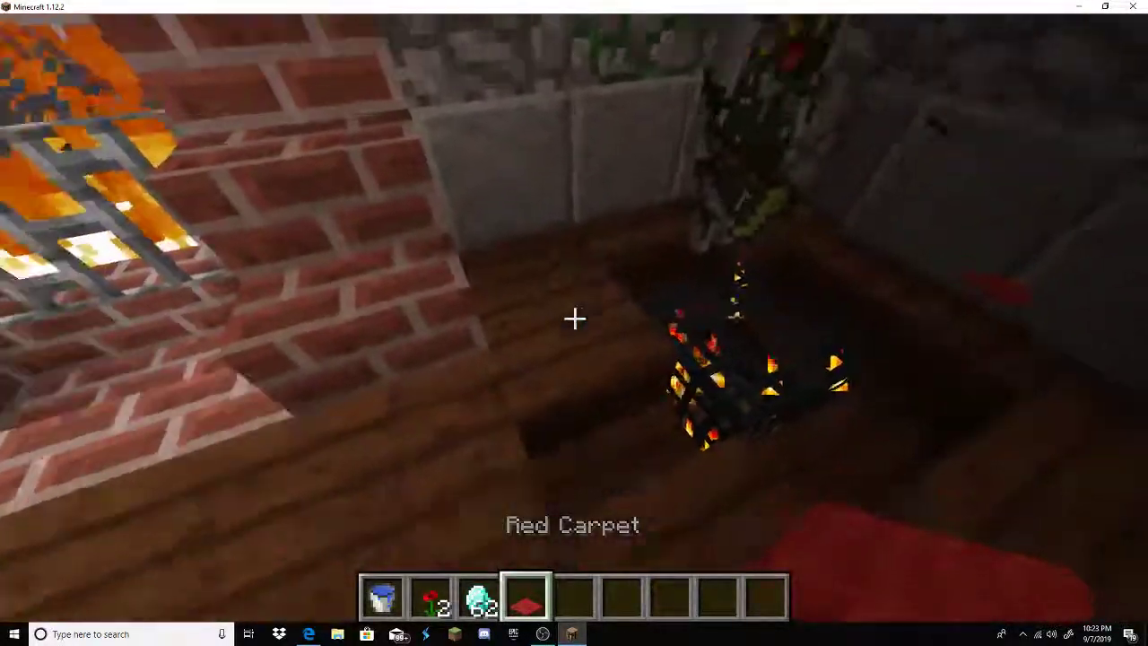
Lay red carpet inside the cottage's ground floor and on the cobblestone at its entrance.
right_click(574, 318)
key(w)
right_click(574, 318)
right_click(574, 319)
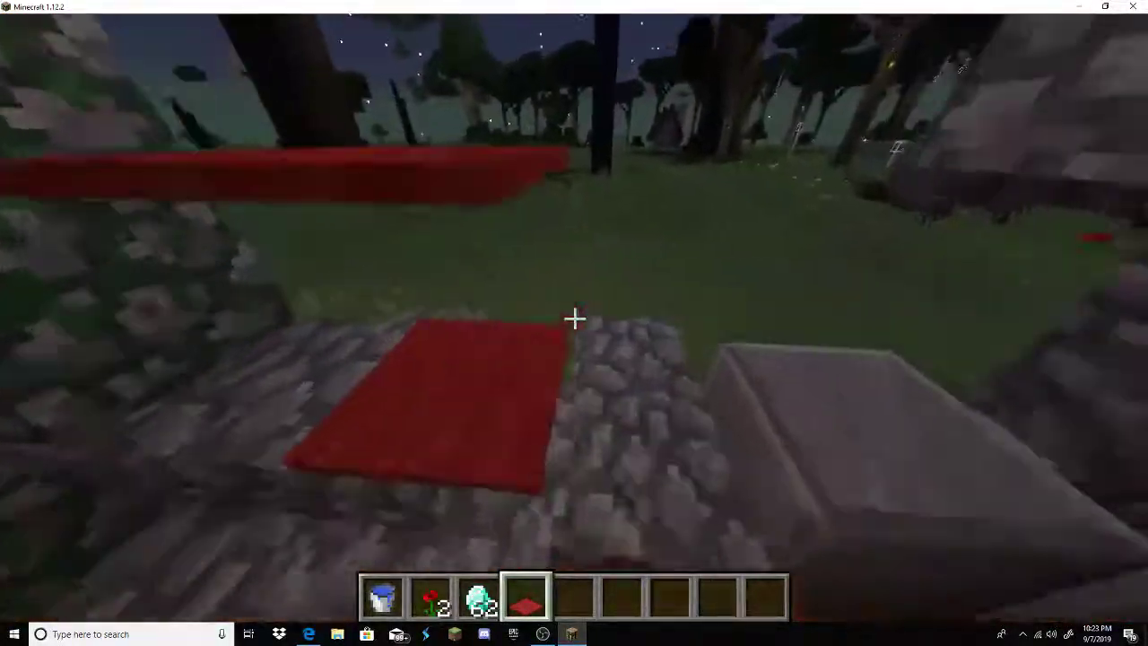
Fly up to the cottage's upper opening with an empty hand and check the chests inside.
scroll(574, 318, down, 1)
key(space)
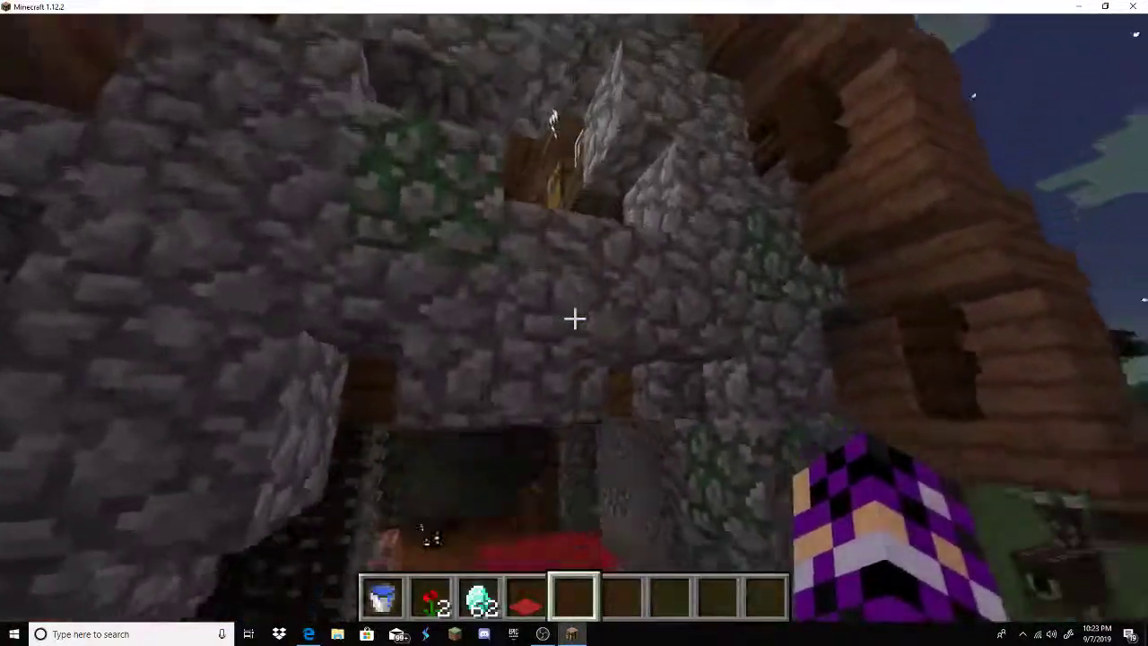
key(w)
right_click(574, 317)
key(Escape)
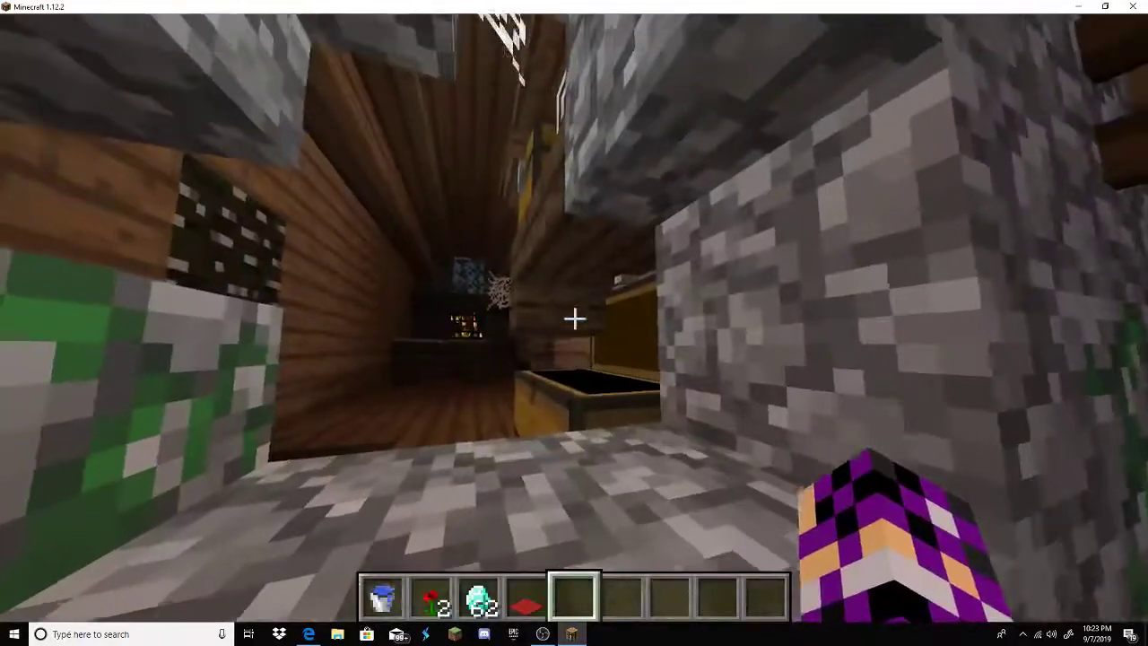
right_click(574, 318)
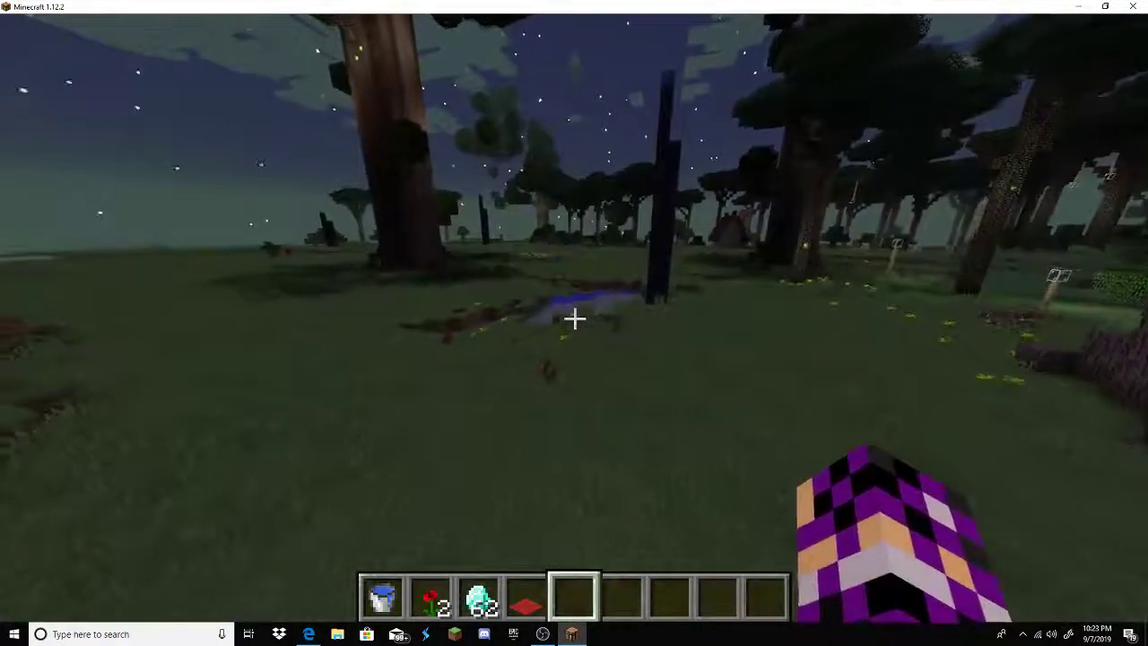
Fly away from the cottage over the forest and switch to the third-person view of the character.
key(w)
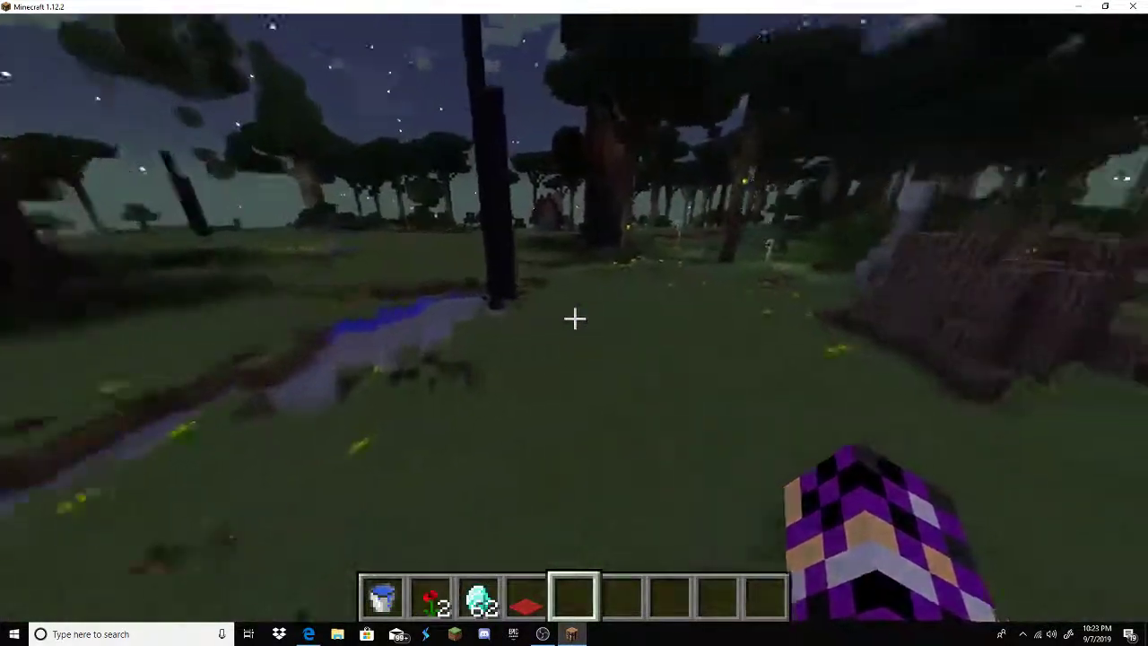
key(w)
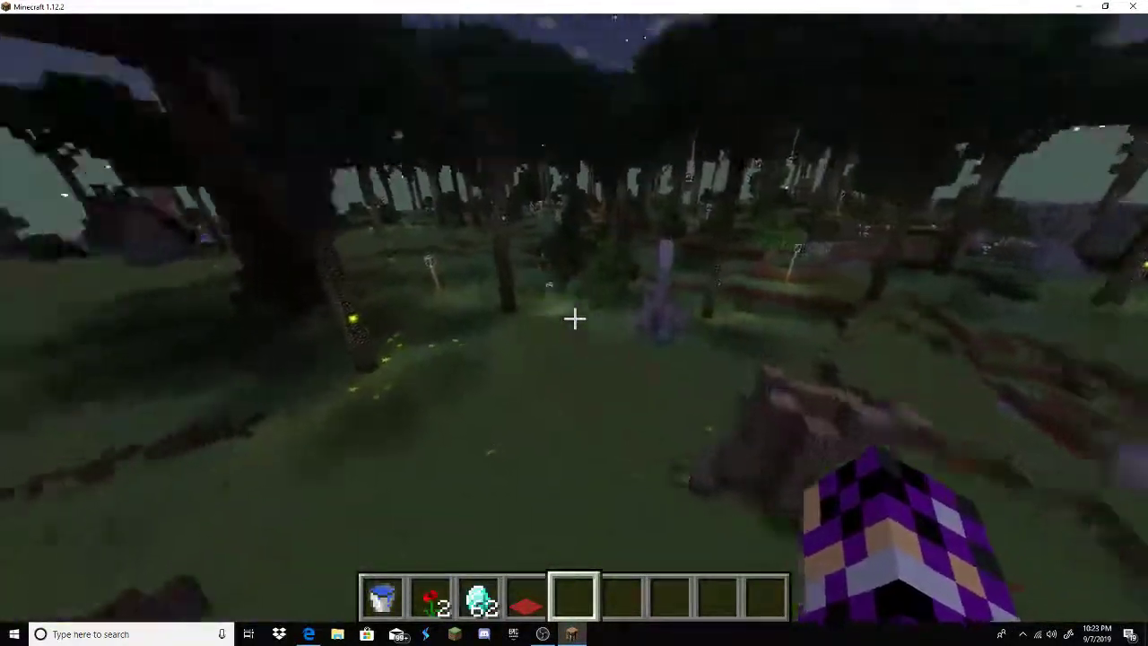
key(F5)
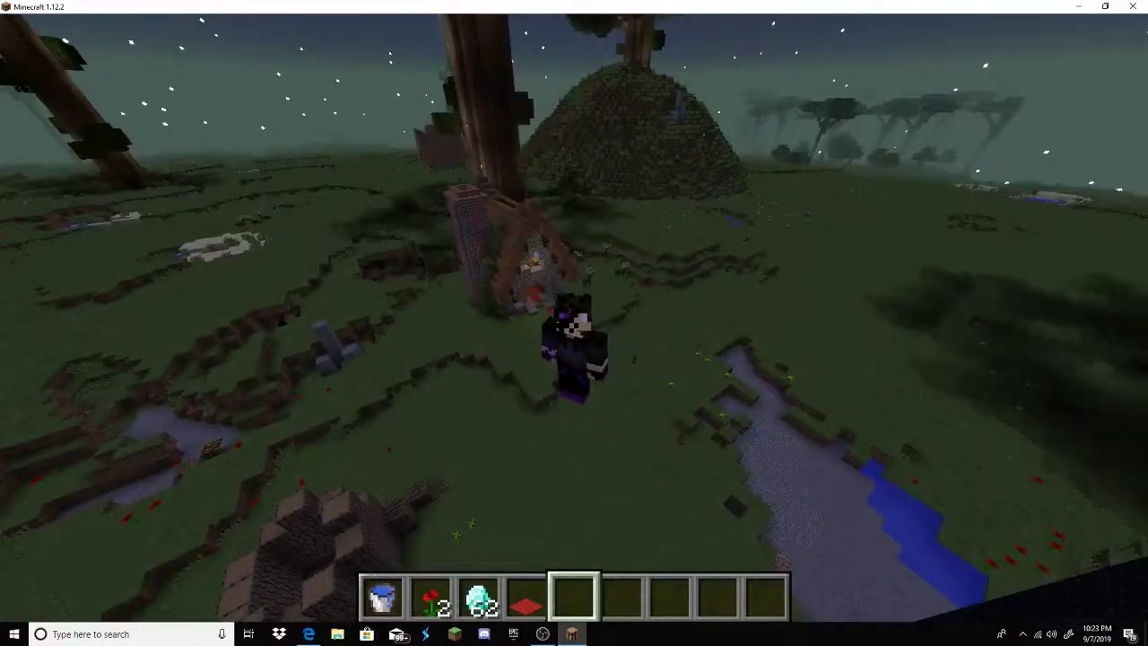
Pause the game and switch to OBS.
key(Escape)
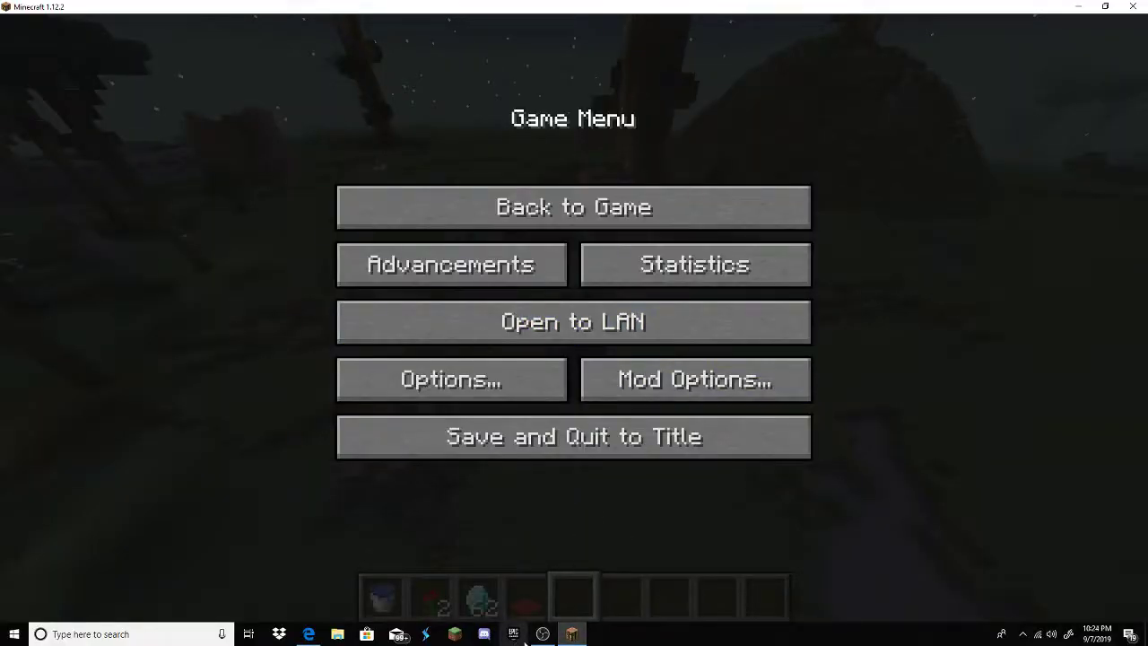
click(547, 609)
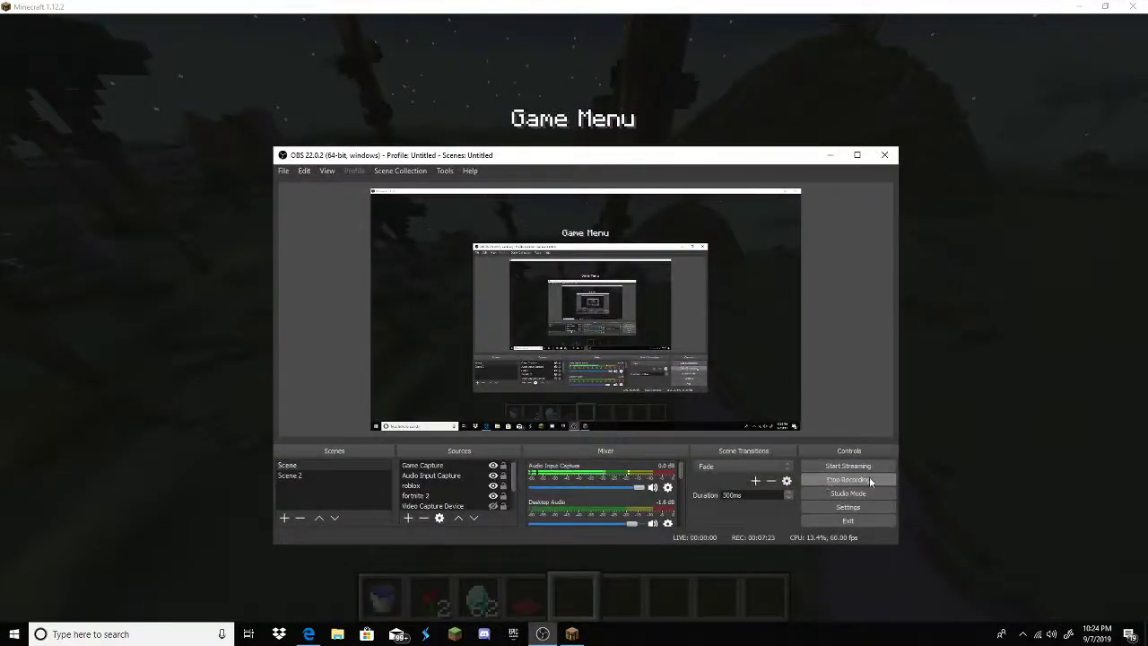